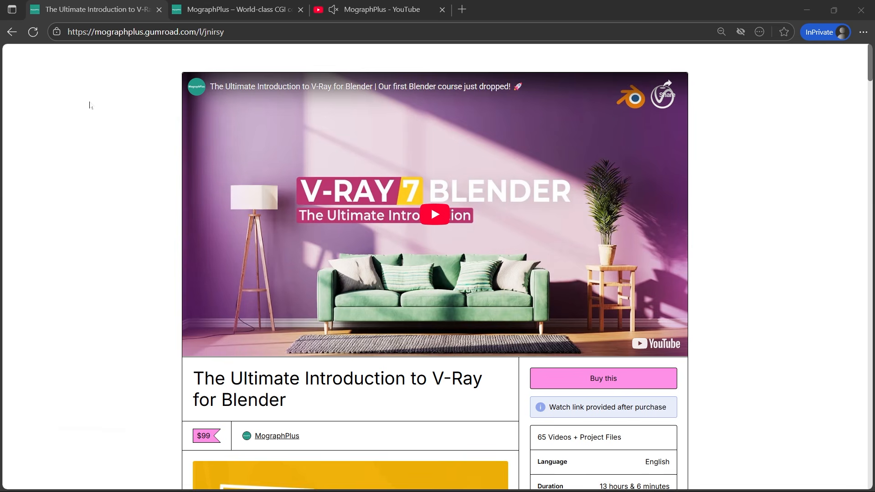
Show the MographPlus YouTube channel page in the browser.
{"action": "left_click", "coordinate": [364, 8]}
{"action": "left_click", "coordinate": [364, 6]}
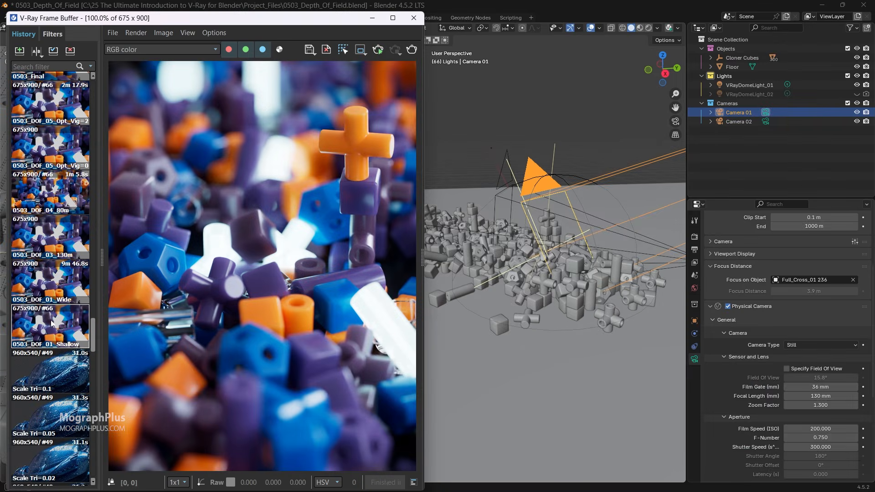
Load the 0503_DOF_01_Wide render from the frame buffer history to compare it with the shallow version.
{"action": "left_click", "coordinate": [50, 290]}
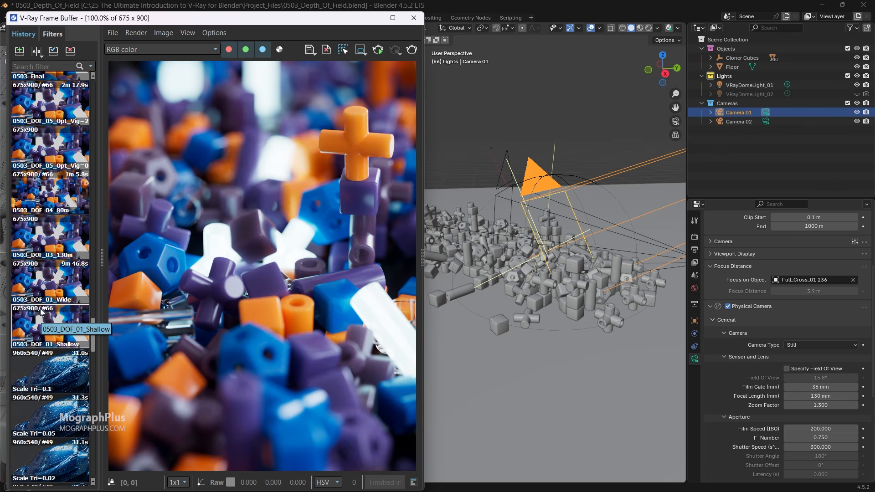
{"action": "double_click", "coordinate": [41, 281]}
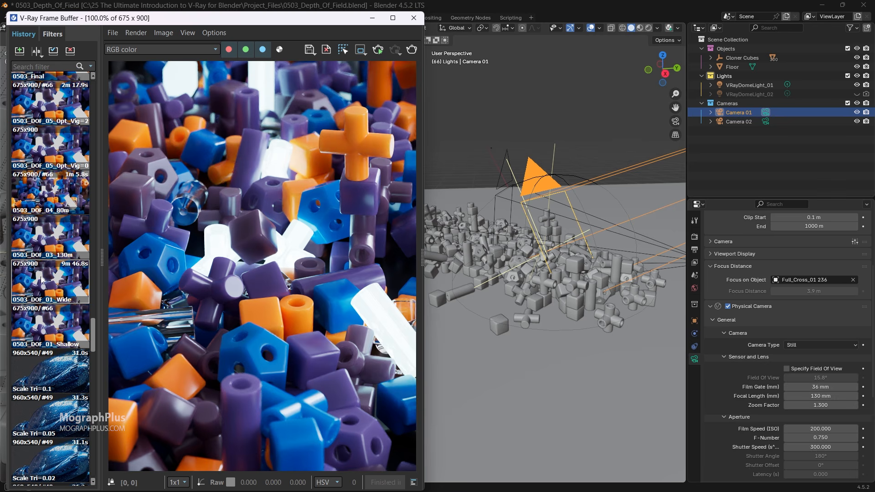
Examine the scene from behind Camera 01 and review that camera's physical lens, aperture and exposure settings.
{"action": "left_click", "coordinate": [576, 263]}
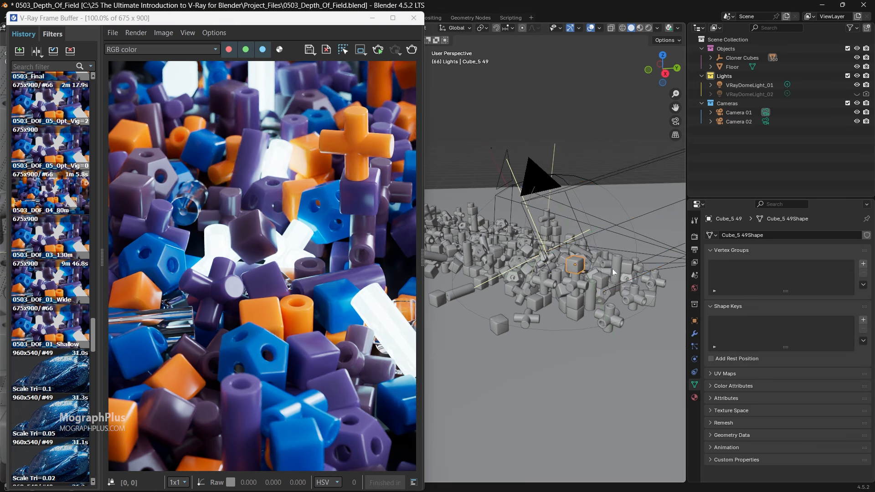
{"action": "scroll", "coordinate": [612, 269], "scroll_direction": "up", "scroll_amount": 6}
{"action": "middle_click_drag", "start_coordinate": [612, 269], "coordinate": [544, 286]}
{"action": "scroll", "coordinate": [582, 262], "scroll_direction": "down", "scroll_amount": 7}
{"action": "scroll", "coordinate": [546, 272], "scroll_direction": "up", "scroll_amount": 4}
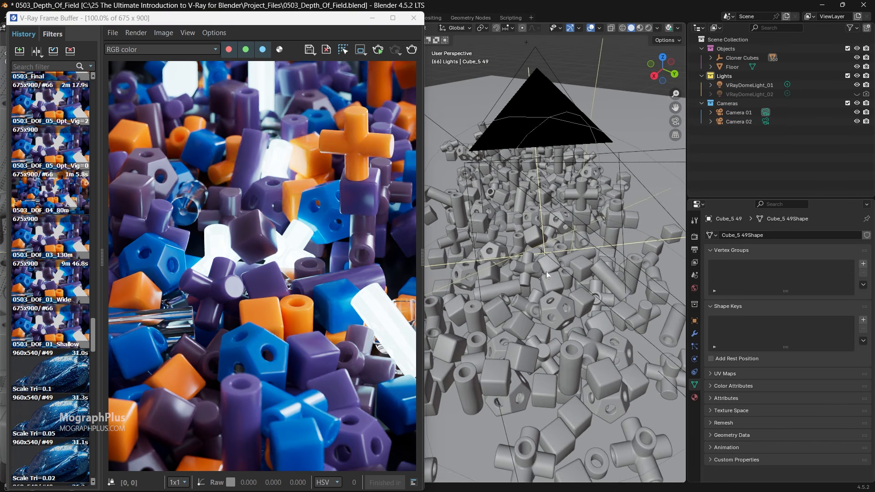
{"action": "left_click", "coordinate": [748, 111]}
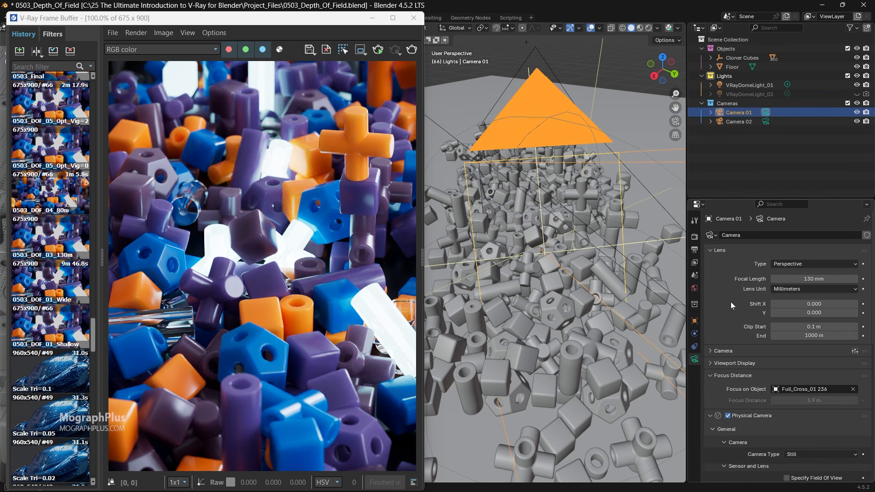
{"action": "scroll", "coordinate": [731, 302], "scroll_direction": "down", "scroll_amount": 4}
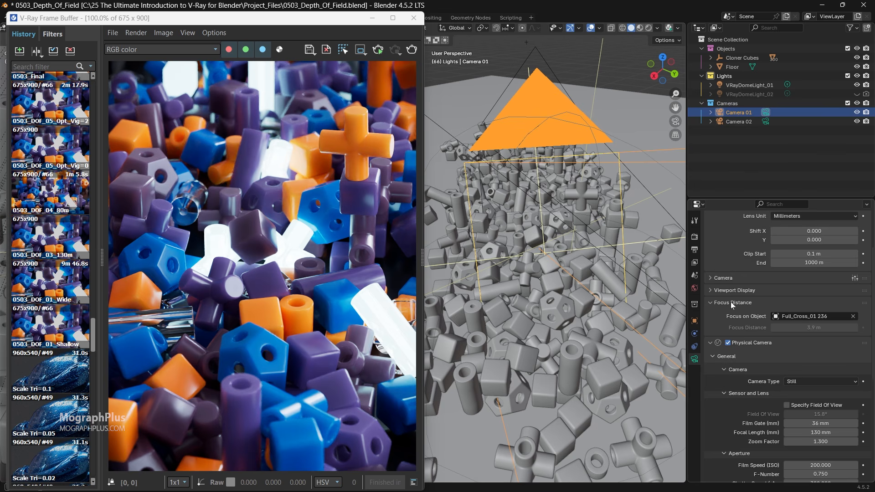
{"action": "scroll", "coordinate": [732, 301], "scroll_direction": "down", "scroll_amount": 10}
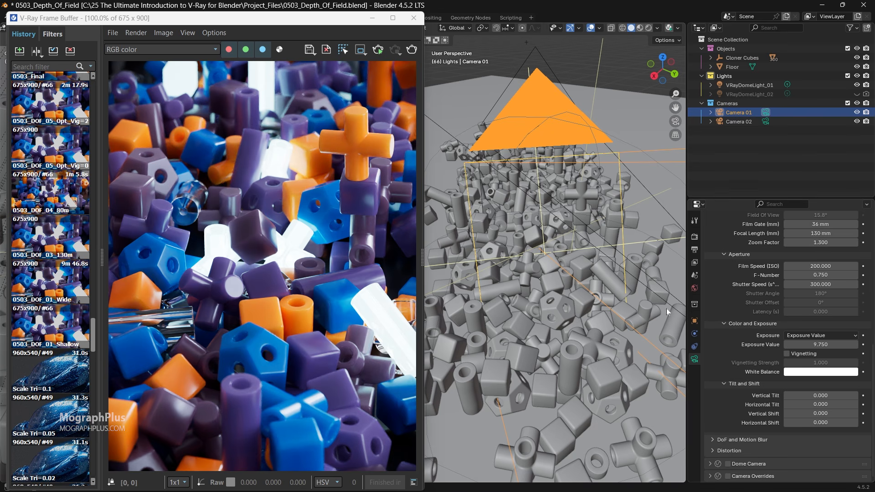
Inspect Camera 01's focus plane in the viewport against the cross-shaped object Full_Cross_01 236.
{"action": "left_click", "coordinate": [676, 122]}
{"action": "left_click", "coordinate": [676, 122]}
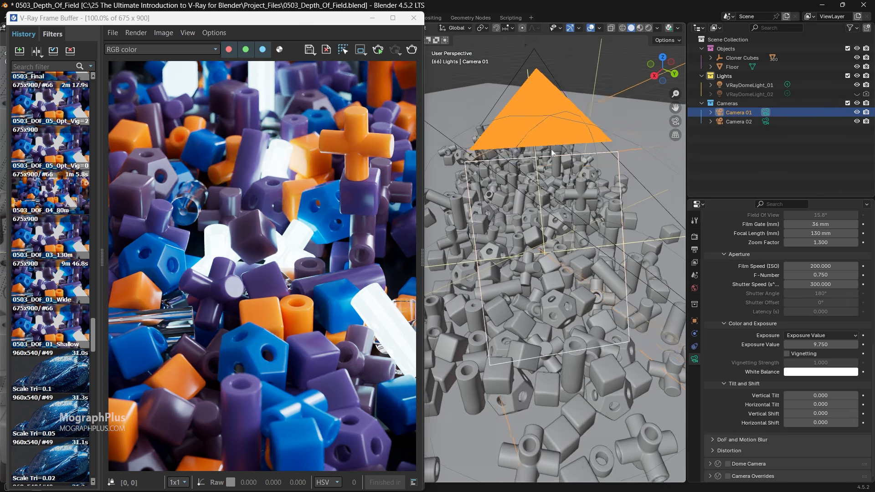
{"action": "middle_click_drag", "start_coordinate": [551, 153], "coordinate": [584, 158]}
{"action": "scroll", "coordinate": [594, 141], "scroll_direction": "down", "scroll_amount": 6}
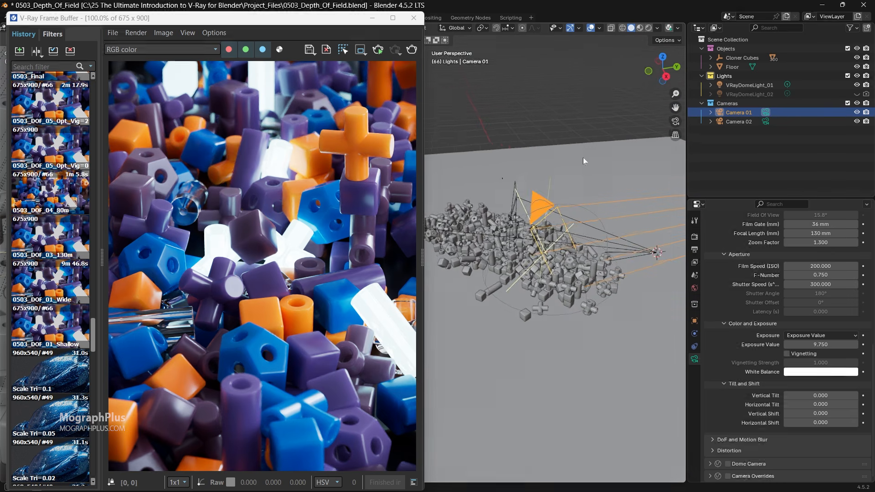
{"action": "scroll", "coordinate": [552, 191], "scroll_direction": "up", "scroll_amount": 6}
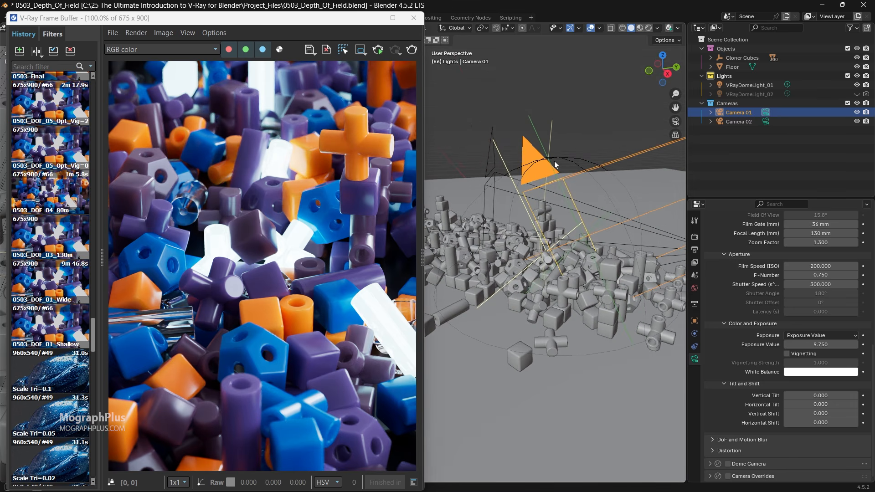
{"action": "scroll", "coordinate": [555, 160], "scroll_direction": "up", "scroll_amount": 2}
{"action": "scroll", "coordinate": [540, 198], "scroll_direction": "up", "scroll_amount": 3}
{"action": "left_click", "coordinate": [537, 208]}
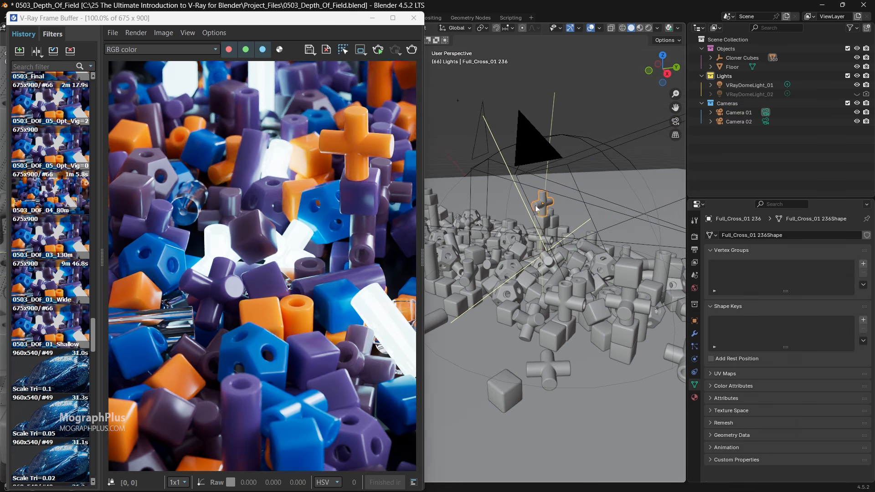
{"action": "left_click", "coordinate": [546, 231]}
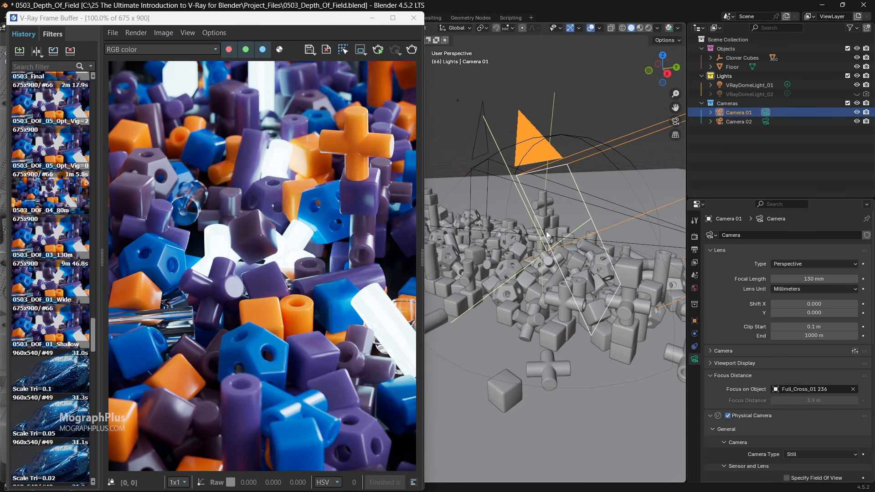
{"action": "left_click", "coordinate": [541, 205]}
Clear Camera 01's Focus on Object target and set its focus distance to 3.9 m.
{"action": "left_click", "coordinate": [729, 113]}
{"action": "left_click", "coordinate": [855, 391]}
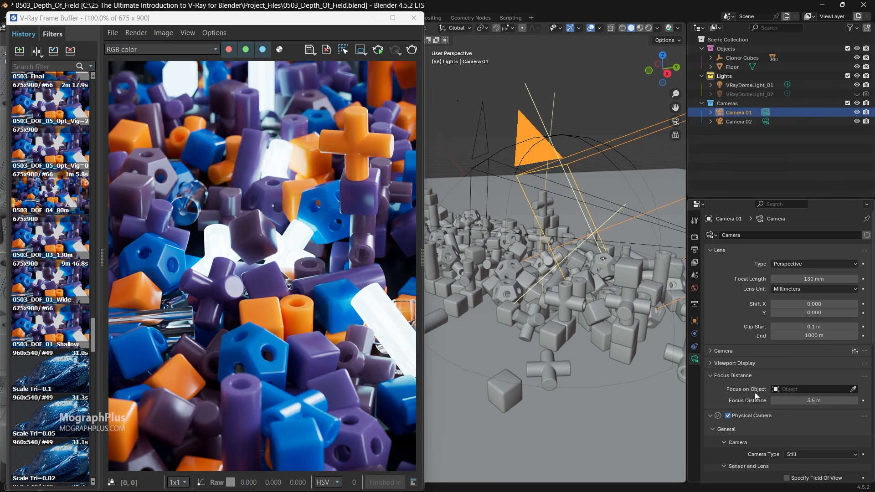
{"action": "left_click", "coordinate": [819, 400]}
{"action": "key", "text": "End"}
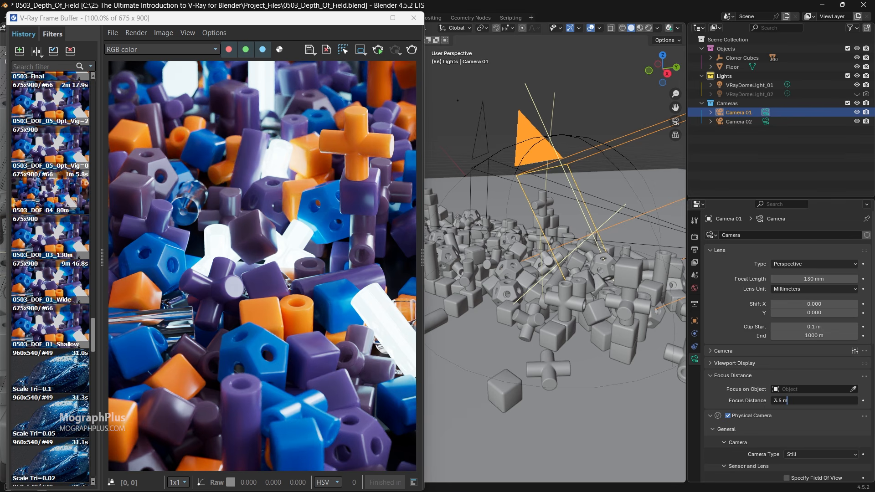
{"action": "key", "text": "BackSpace"}
{"action": "key", "text": "BackSpace"}
{"action": "key", "text": "BackSpace"}
{"action": "type", "text": "9"}
{"action": "key", "text": "Return"}
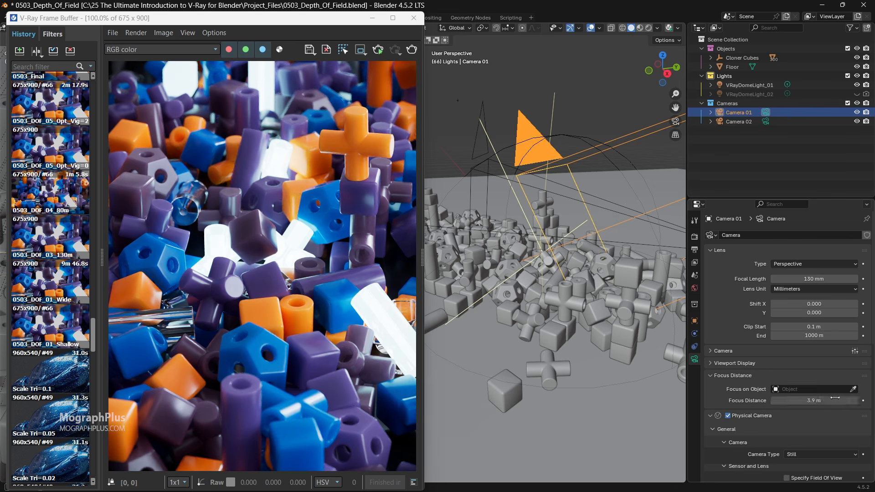
Start an interactive V-Ray render and compare it with Camera 01's depth of field switched off and on again.
{"action": "left_click", "coordinate": [373, 47]}
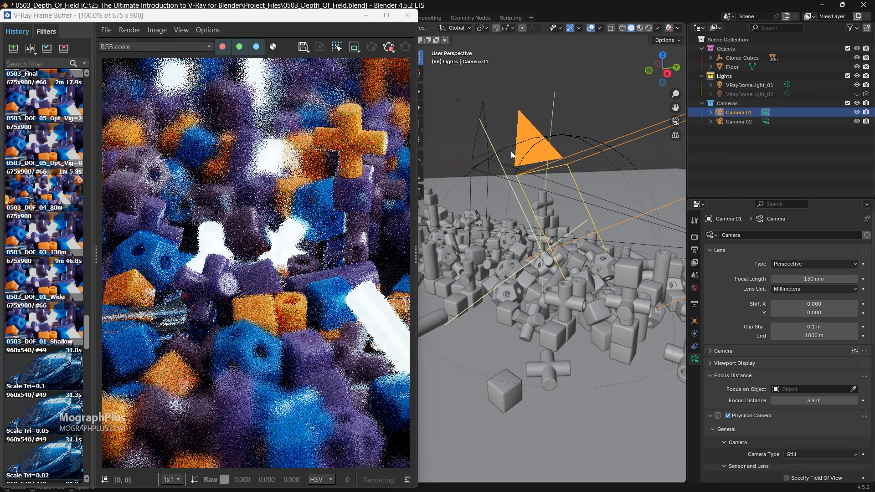
{"action": "scroll", "coordinate": [729, 282], "scroll_direction": "down", "scroll_amount": 8}
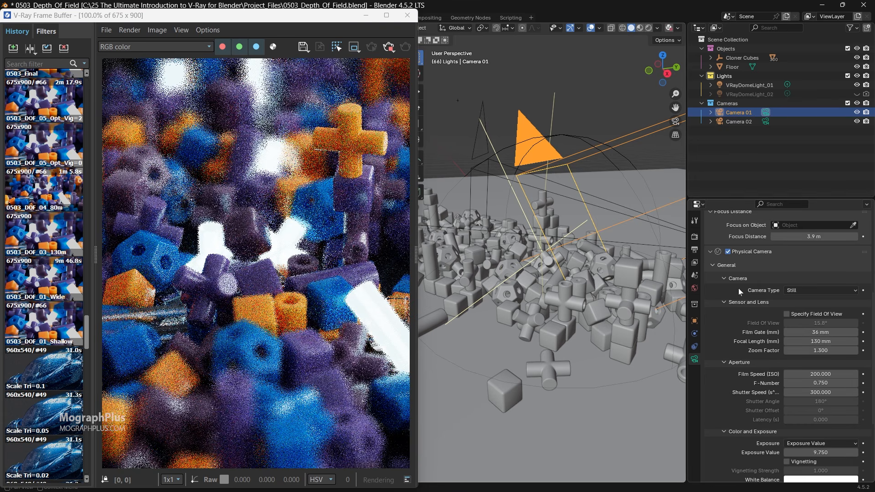
{"action": "scroll", "coordinate": [738, 288], "scroll_direction": "down", "scroll_amount": 5}
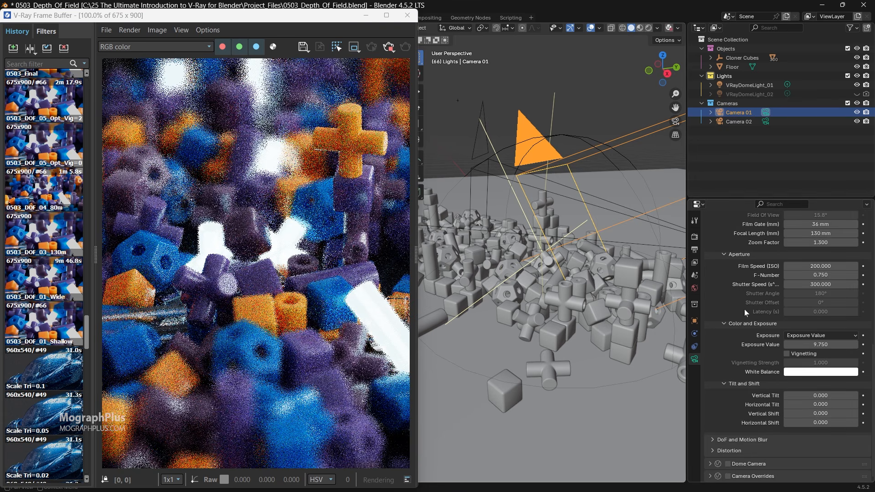
{"action": "left_click", "coordinate": [713, 440]}
{"action": "scroll", "coordinate": [739, 324], "scroll_direction": "down", "scroll_amount": 2}
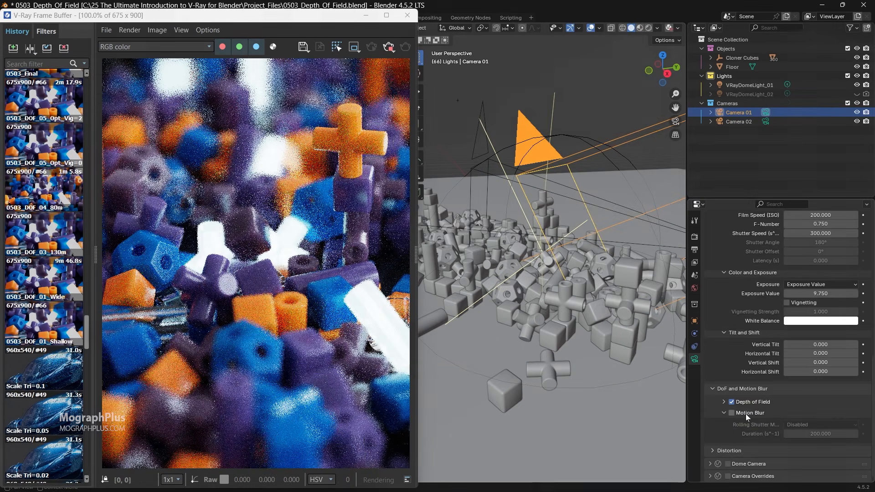
{"action": "left_click", "coordinate": [732, 403]}
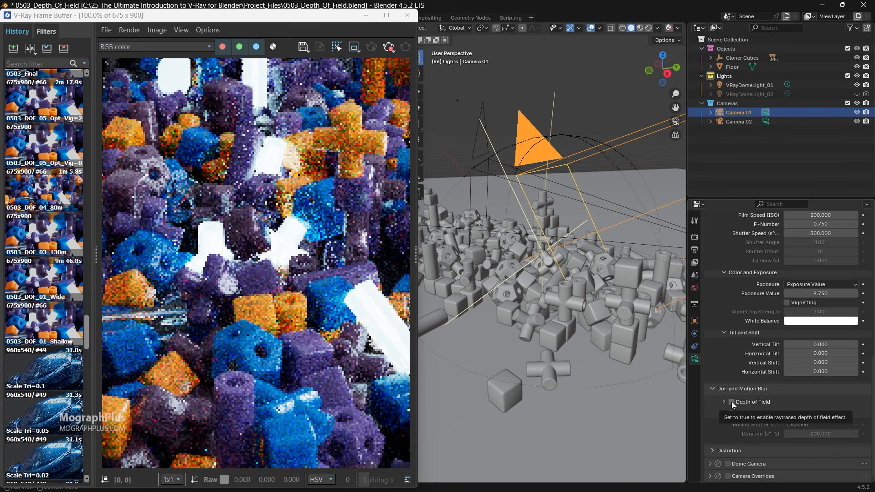
{"action": "left_click", "coordinate": [732, 403]}
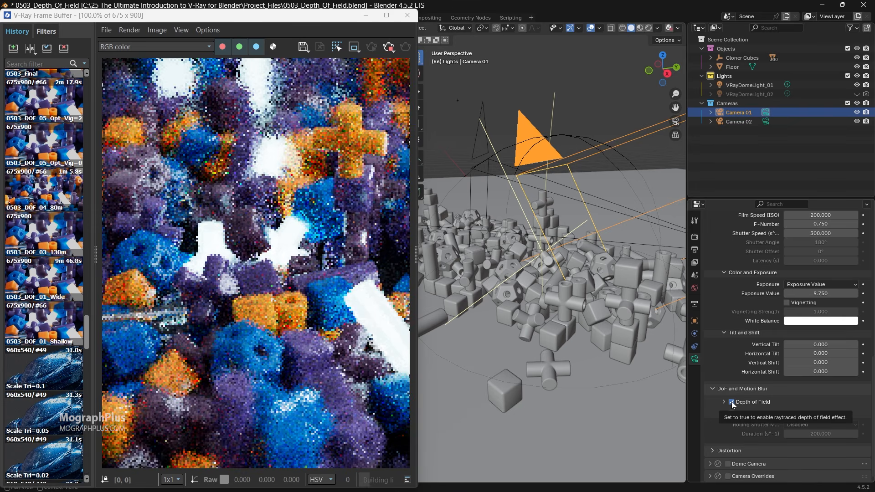
Expand Camera 01's Depth of Field settings and enlarge the properties area to show them together with the aperture settings.
{"action": "left_click", "coordinate": [724, 403]}
{"action": "scroll", "coordinate": [729, 351], "scroll_direction": "down", "scroll_amount": 4}
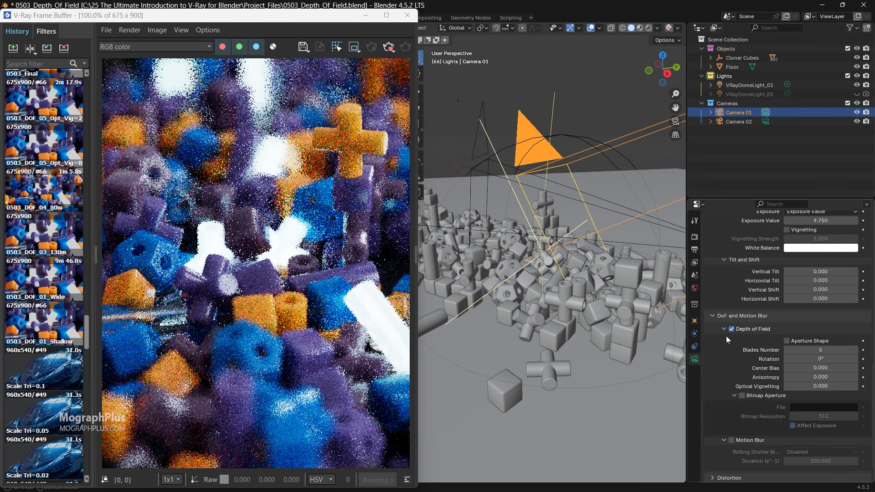
{"action": "scroll", "coordinate": [721, 322], "scroll_direction": "up", "scroll_amount": 6}
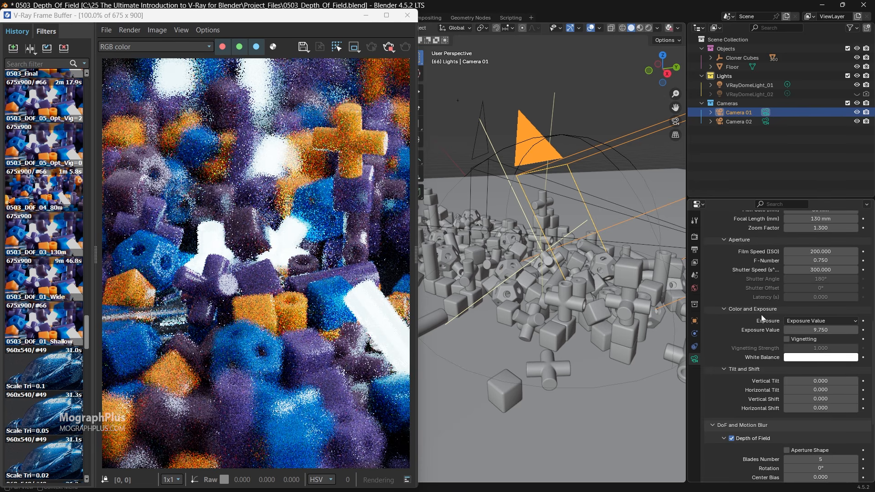
{"action": "left_click", "coordinate": [807, 321]}
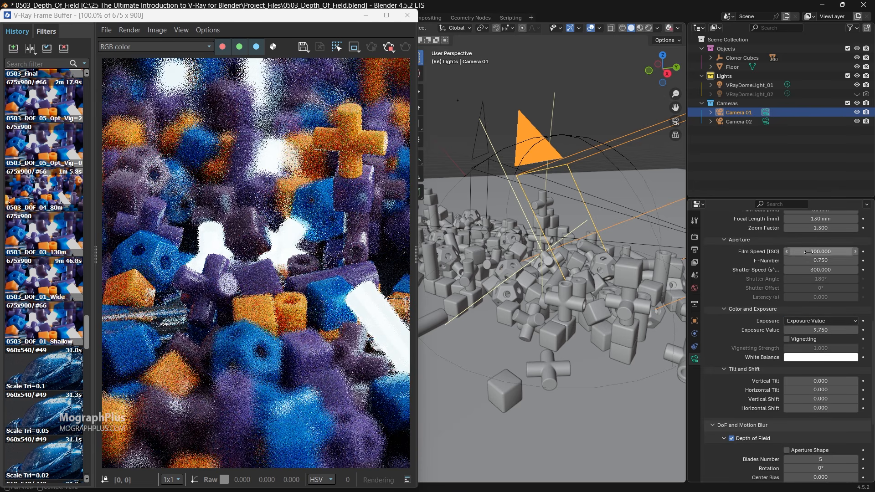
{"action": "left_click", "coordinate": [818, 261]}
{"action": "scroll", "coordinate": [721, 273], "scroll_direction": "down", "scroll_amount": 2}
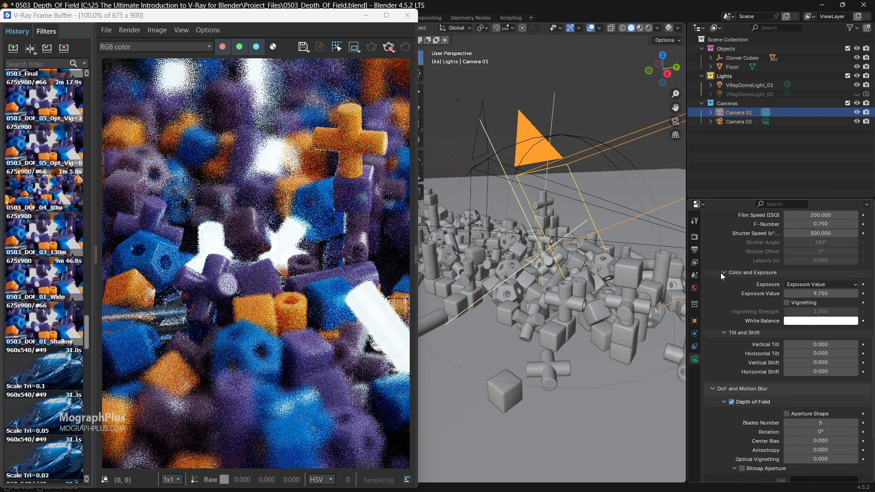
{"action": "left_click_drag", "start_coordinate": [721, 201], "coordinate": [714, 133]}
{"action": "scroll", "coordinate": [715, 227], "scroll_direction": "up", "scroll_amount": 3}
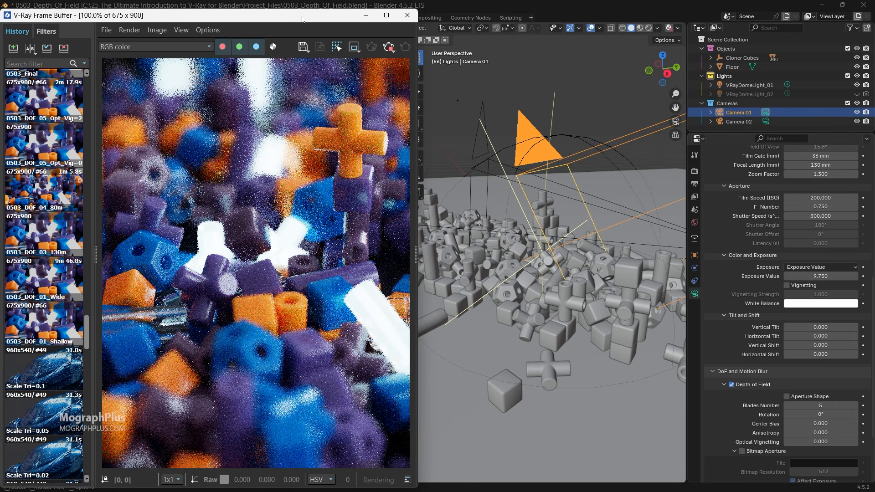
Set the V-Ray viewport denoiser type to NVIDIA AI denoiser and restart the interactive render.
{"action": "left_click_drag", "start_coordinate": [302, 17], "coordinate": [305, 85]}
{"action": "left_click", "coordinate": [393, 28]}
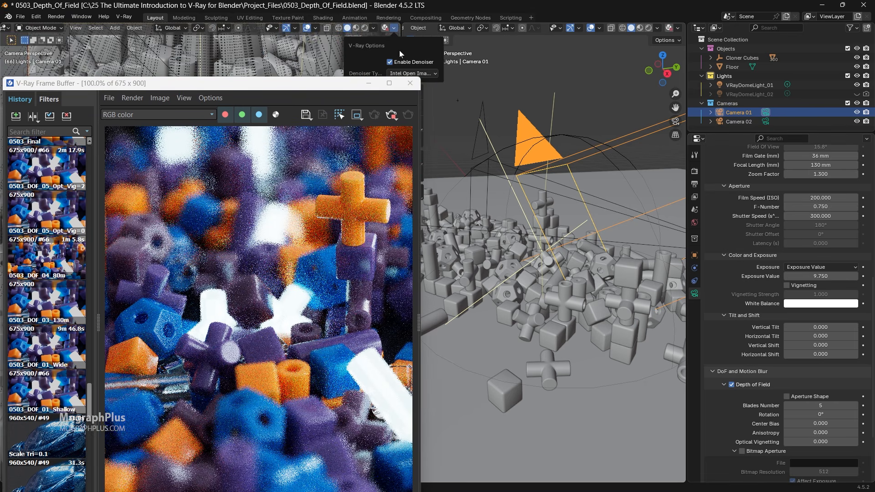
{"action": "left_click", "coordinate": [431, 73]}
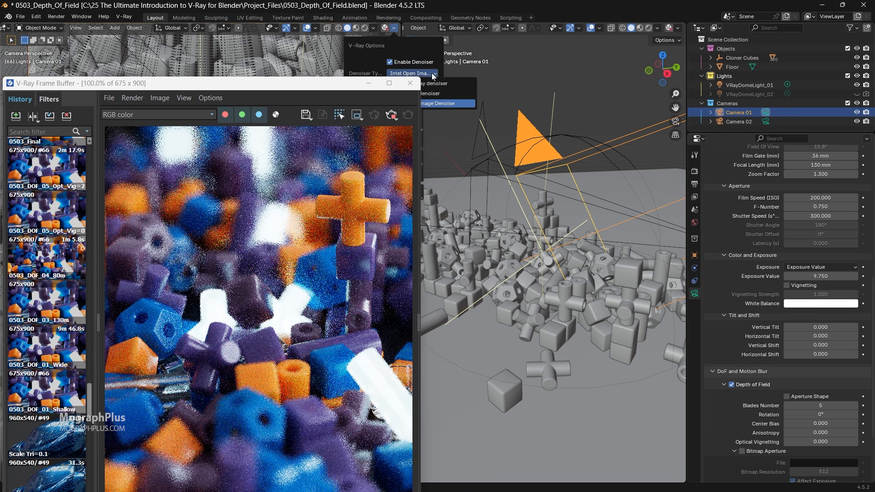
{"action": "left_click", "coordinate": [455, 94]}
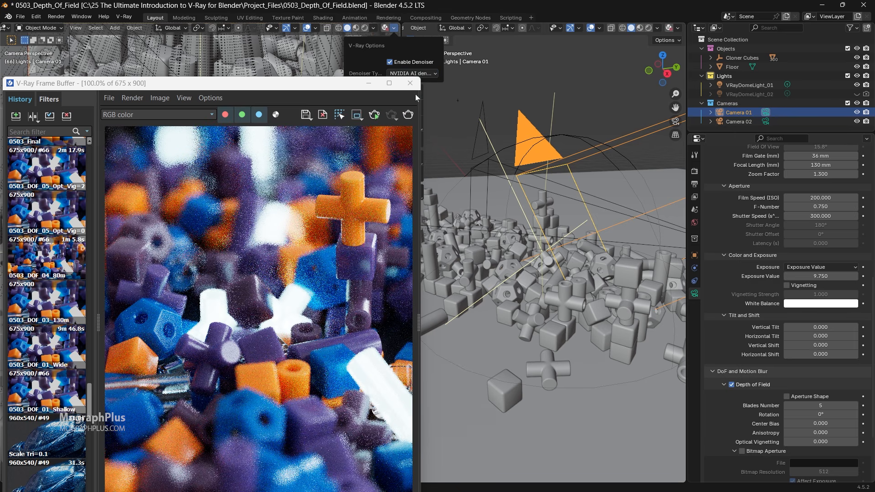
{"action": "left_click", "coordinate": [386, 28]}
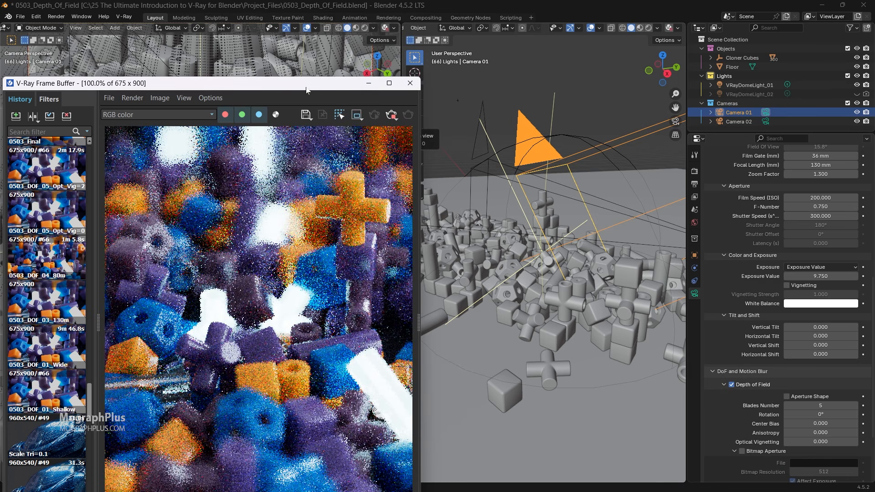
{"action": "left_click_drag", "start_coordinate": [306, 87], "coordinate": [266, 19]}
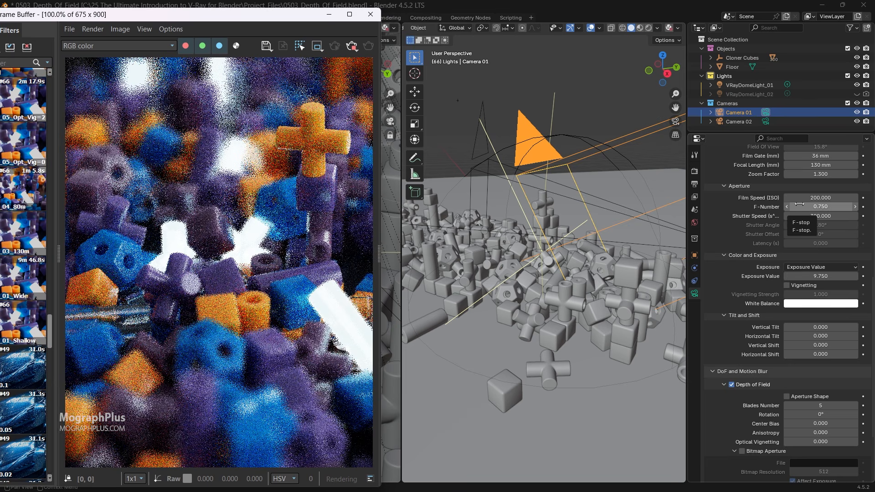
Set Camera 01's F-Number to 10 to compare the depth of field.
{"action": "left_click", "coordinate": [799, 205]}
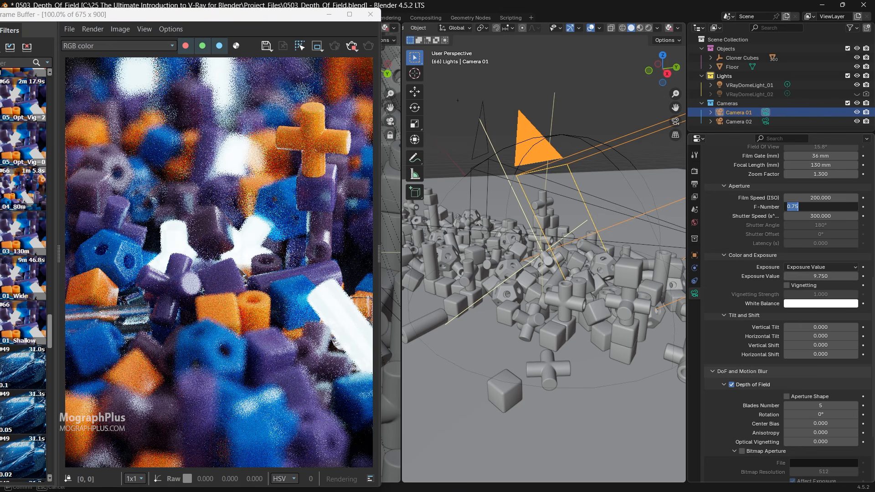
{"action": "type", "text": "10"}
{"action": "key", "text": "Return"}
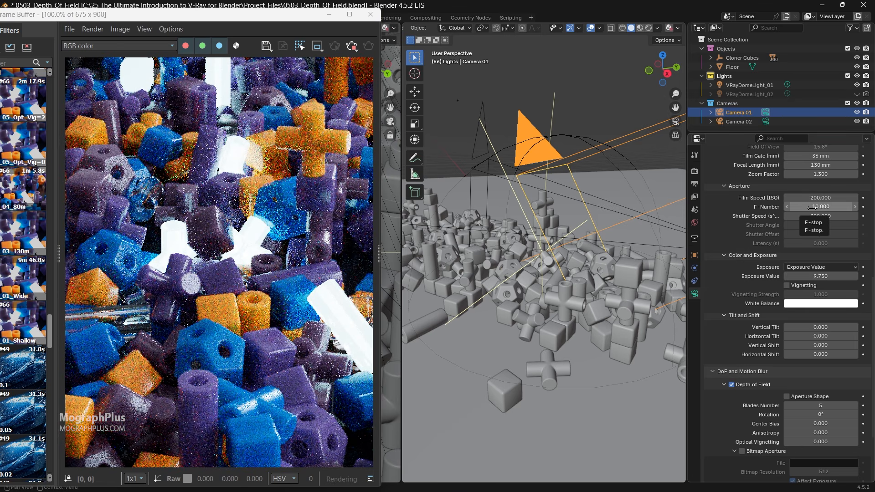
Set Camera 01's F-Number to 0.75 to compare the depth of field in the interactive render.
{"action": "left_click", "coordinate": [809, 208]}
{"action": "key", "text": "BackSpace"}
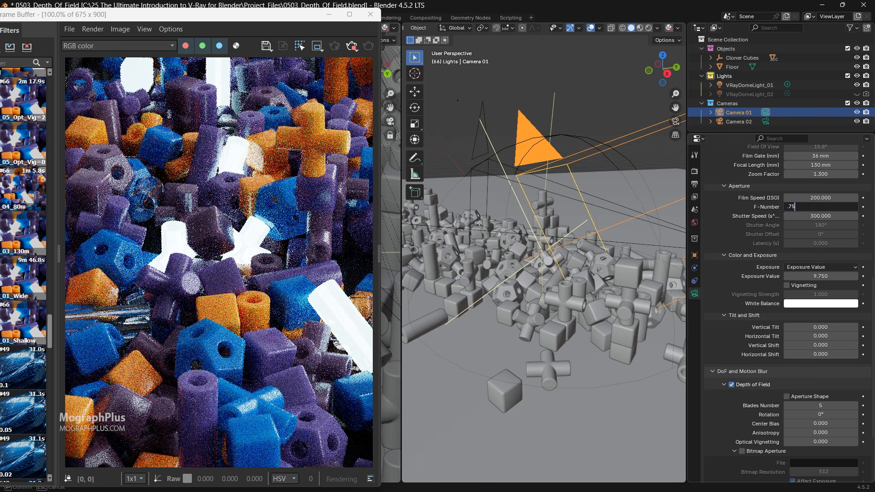
{"action": "key", "text": "Return"}
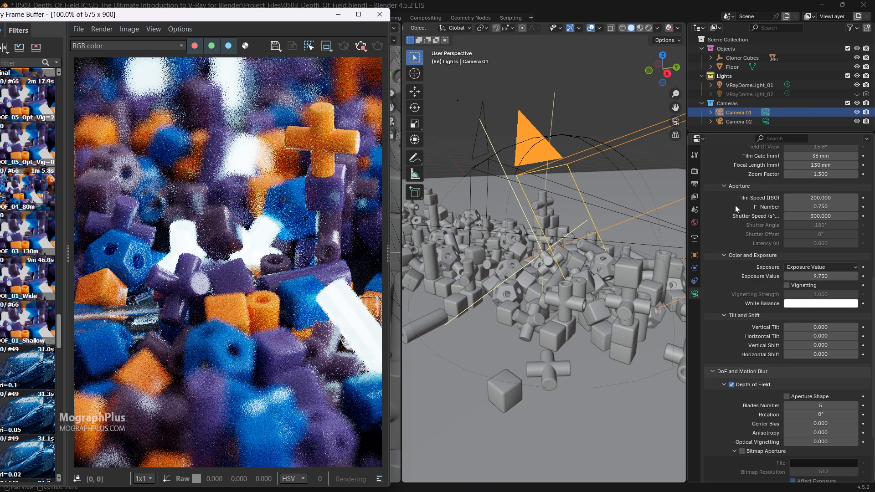
Try Camera 01's F-Number at 2 and at 2.8, comparing the depth of field for each value.
{"action": "scroll", "coordinate": [735, 206], "scroll_direction": "up", "scroll_amount": 1}
{"action": "left_click", "coordinate": [802, 225]}
{"action": "type", "text": "2.0"}
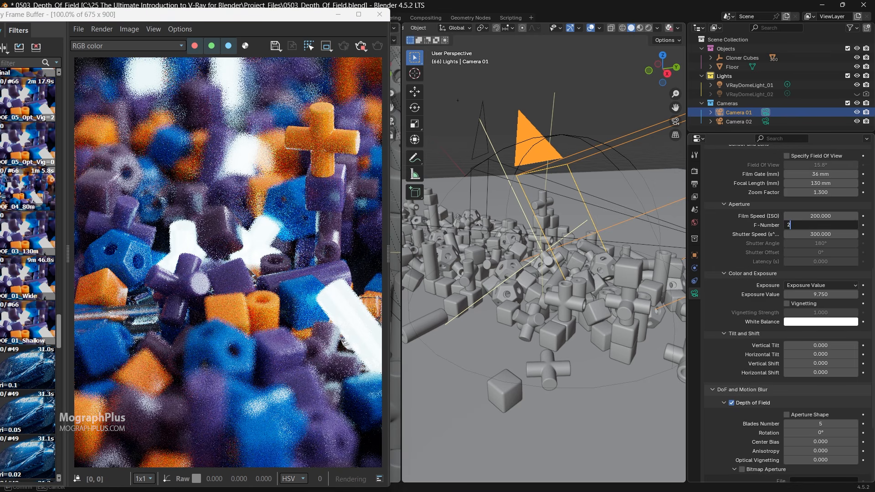
{"action": "key", "text": "Return"}
{"action": "left_click", "coordinate": [802, 225]}
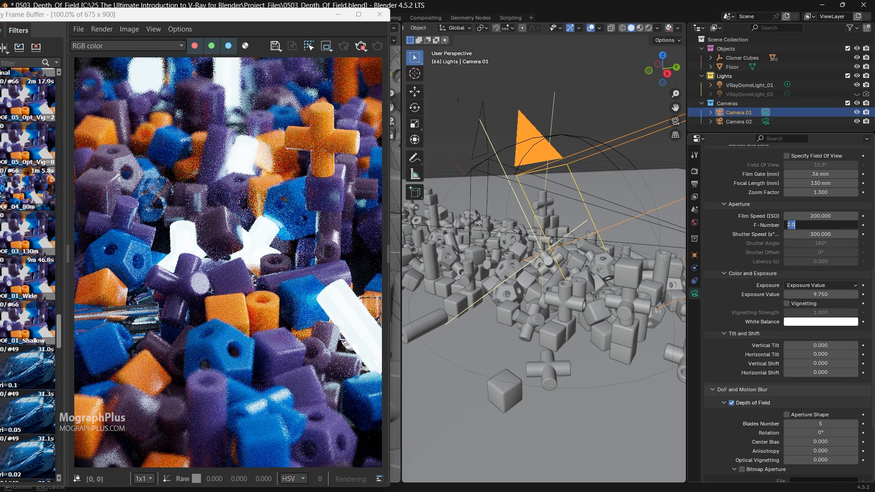
{"action": "type", "text": "2.8"}
{"action": "key", "text": "Return"}
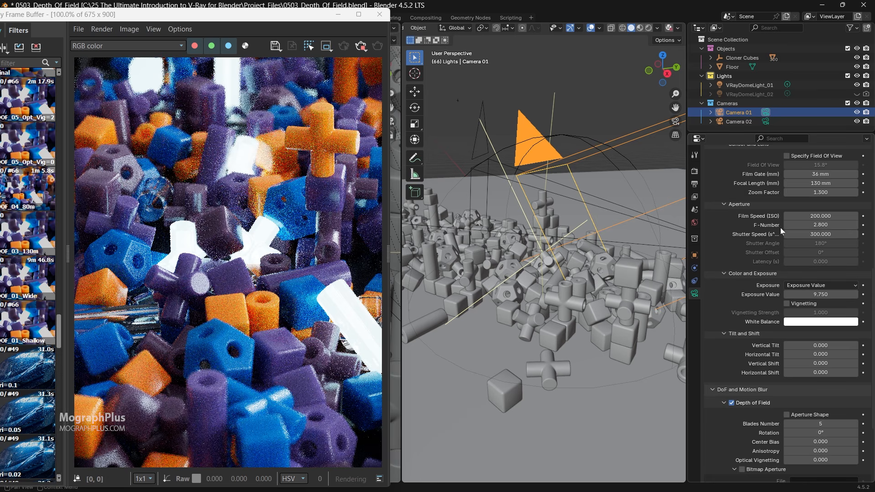
Raise Camera 01's F-Number to 4 and again to 8, comparing the depth of field for each value.
{"action": "left_click", "coordinate": [802, 225]}
{"action": "type", "text": "4"}
{"action": "key", "text": "Return"}
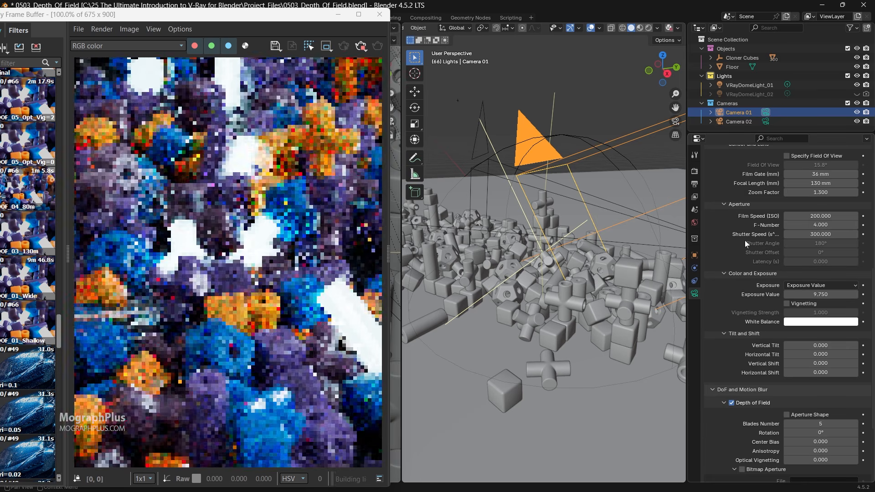
{"action": "left_click", "coordinate": [804, 224]}
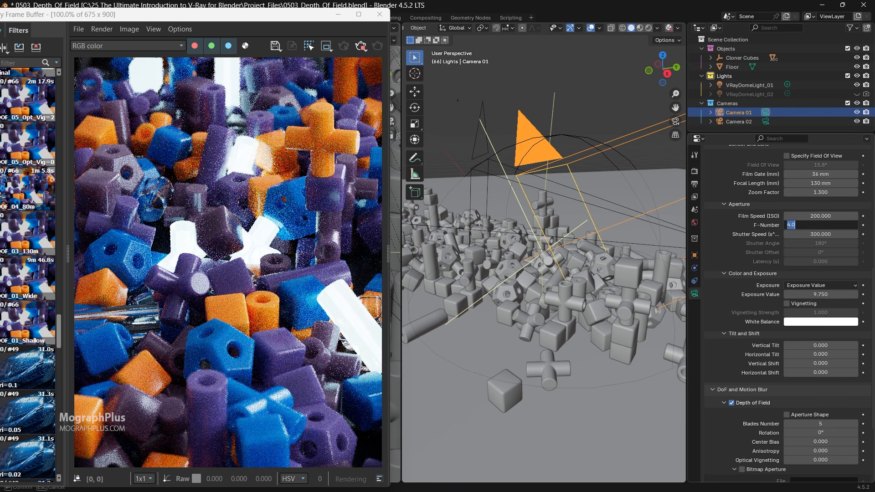
{"action": "type", "text": "8"}
{"action": "key", "text": "Return"}
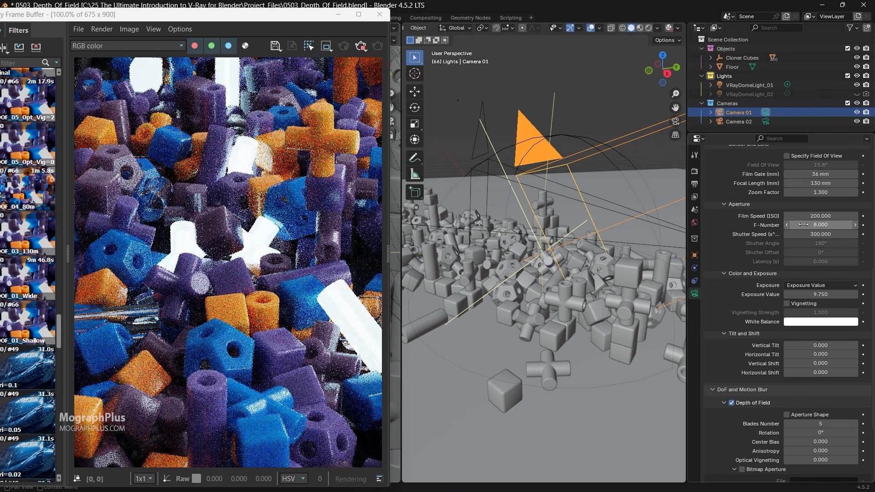
Set Camera 01's F-Number to 16 for comparison and return it to 0.75.
{"action": "left_click", "coordinate": [804, 225]}
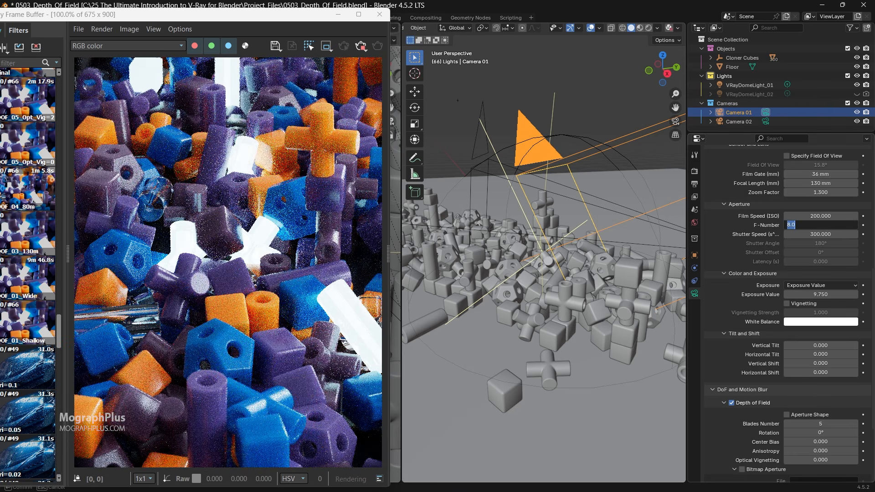
{"action": "type", "text": "16"}
{"action": "key", "text": "Return"}
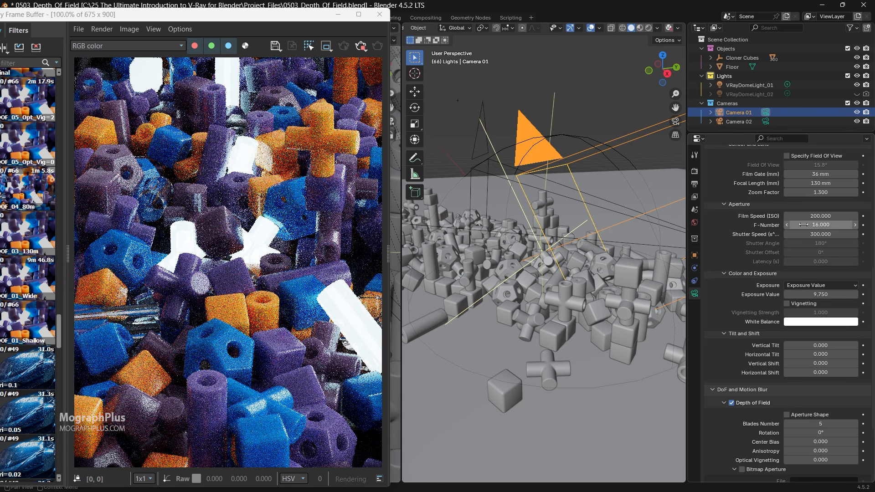
{"action": "left_click", "coordinate": [804, 225]}
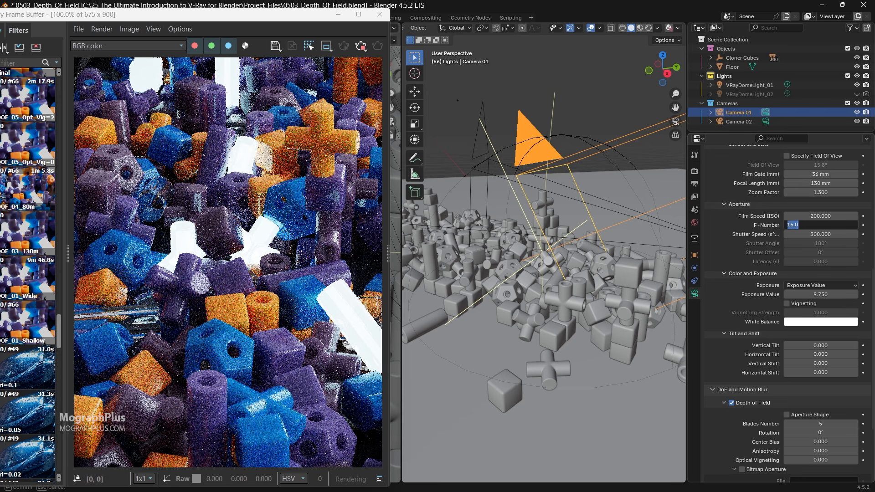
{"action": "type", "text": "0.75"}
{"action": "key", "text": "Return"}
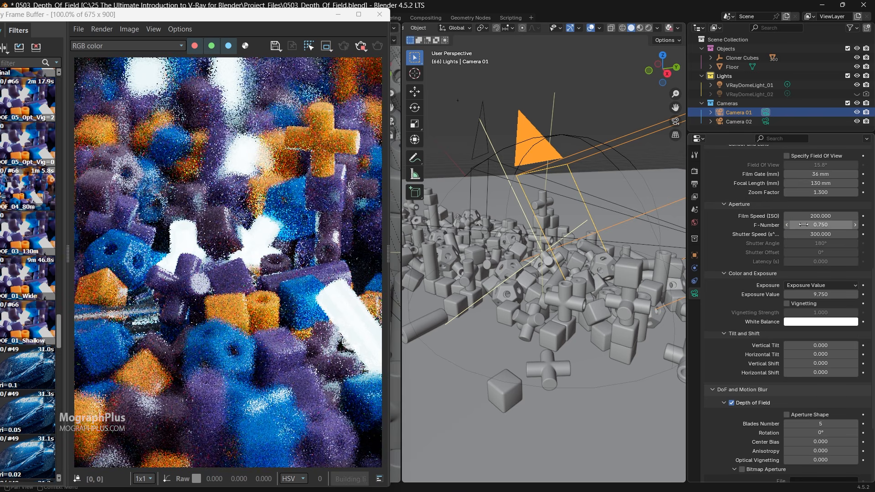
Set Camera 01's Focus Distance to 4.8 m to shift the focus toward the background objects.
{"action": "scroll", "coordinate": [767, 240], "scroll_direction": "up", "scroll_amount": 4}
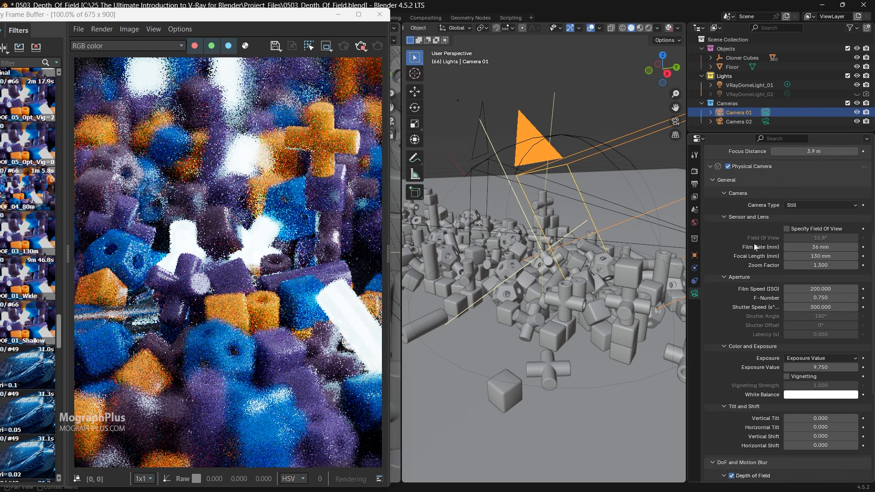
{"action": "scroll", "coordinate": [755, 245], "scroll_direction": "up", "scroll_amount": 1}
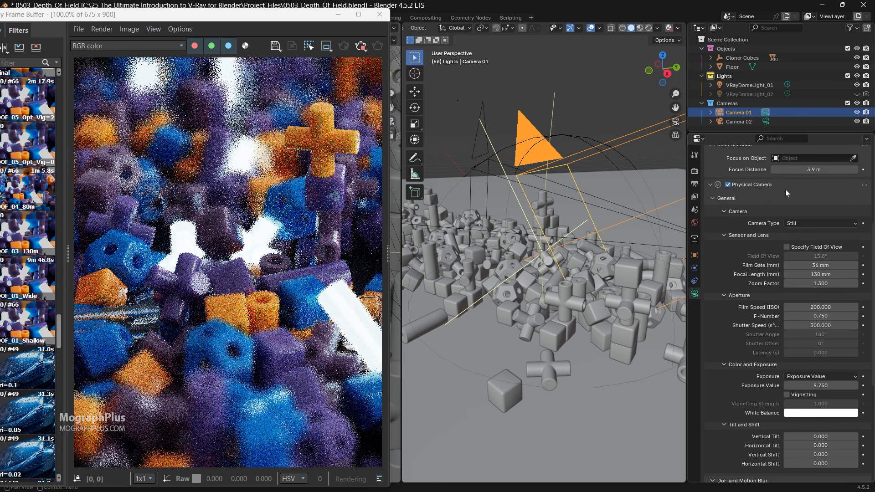
{"action": "scroll", "coordinate": [775, 205], "scroll_direction": "up", "scroll_amount": 1}
{"action": "left_click", "coordinate": [816, 187]}
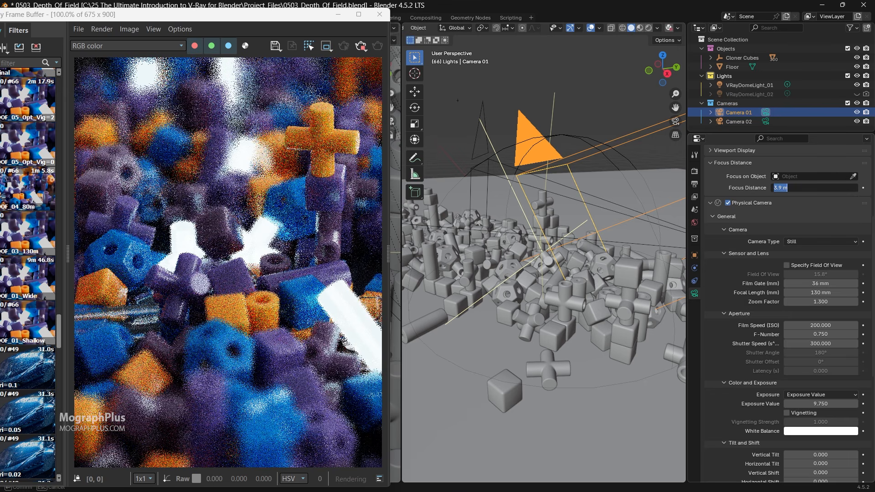
{"action": "type", "text": "4.8"}
{"action": "key", "text": "Return"}
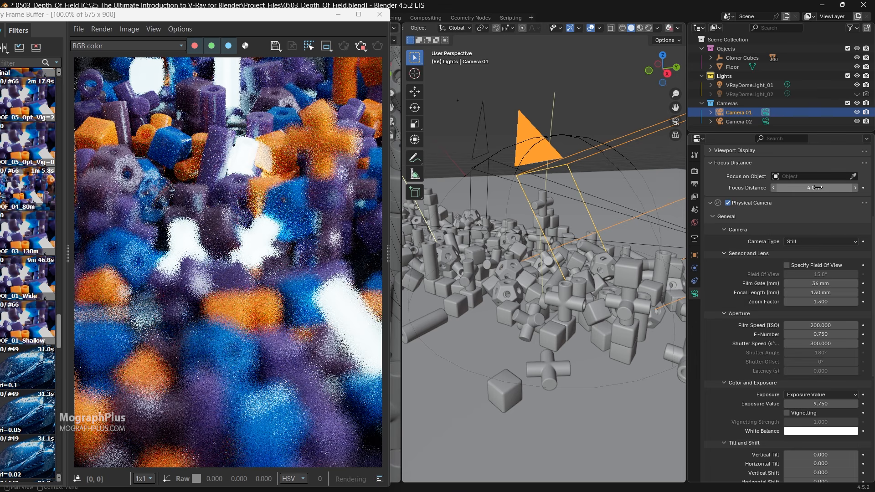
Set Camera 01's Focus Distance to 3.5 m to shift the focus toward the foreground objects.
{"action": "left_click", "coordinate": [817, 187]}
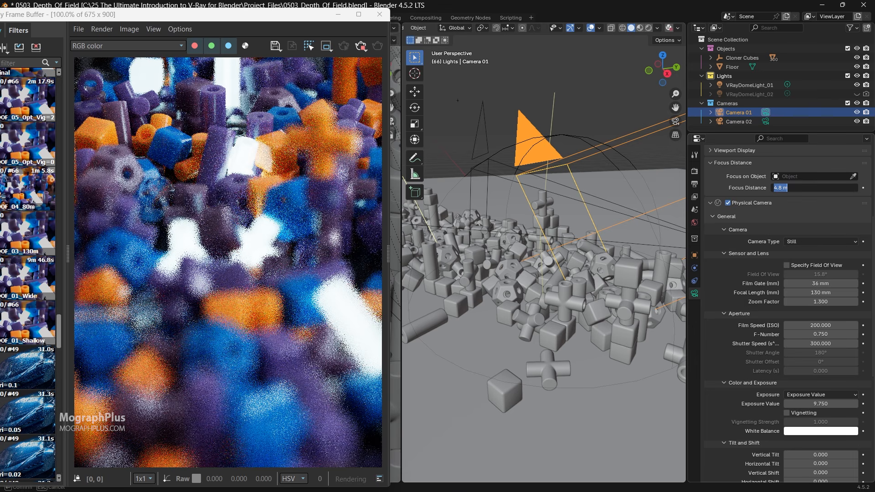
{"action": "type", "text": "3.5"}
{"action": "key", "text": "Return"}
Pick the cross object Full_Cross_01 236 in the camera view as Camera 01's focus object, and leave the camera view.
{"action": "middle_click_drag", "start_coordinate": [525, 150], "coordinate": [502, 179]}
{"action": "left_click", "coordinate": [675, 121]}
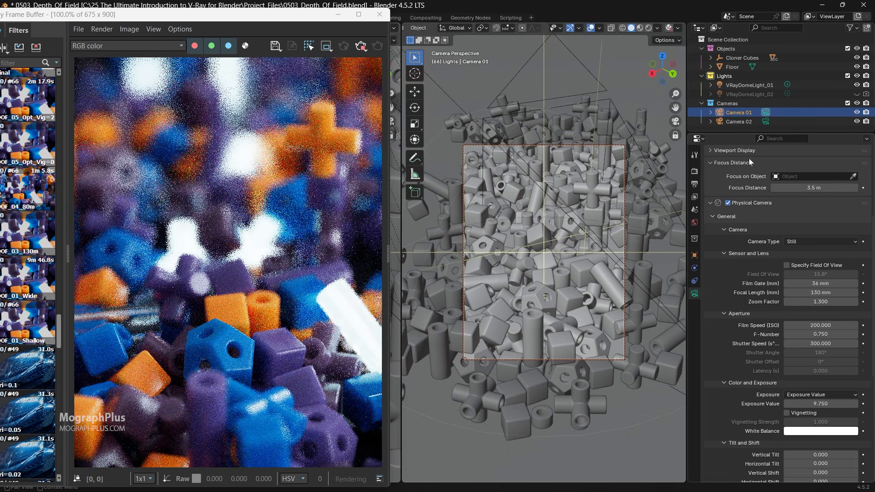
{"action": "left_click", "coordinate": [854, 178]}
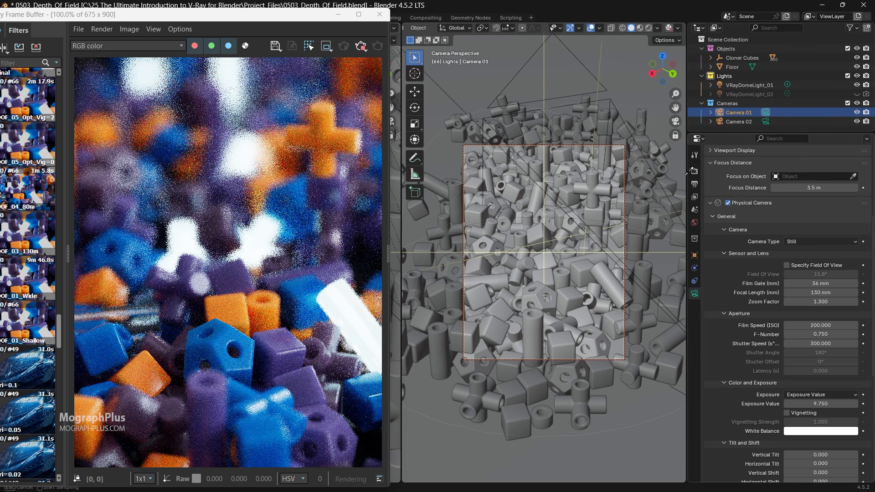
{"action": "left_click", "coordinate": [591, 180]}
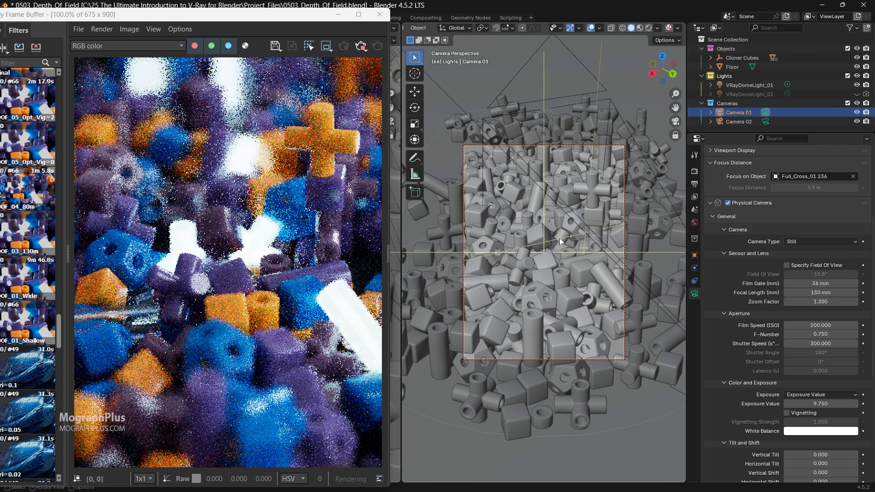
{"action": "left_click", "coordinate": [675, 121]}
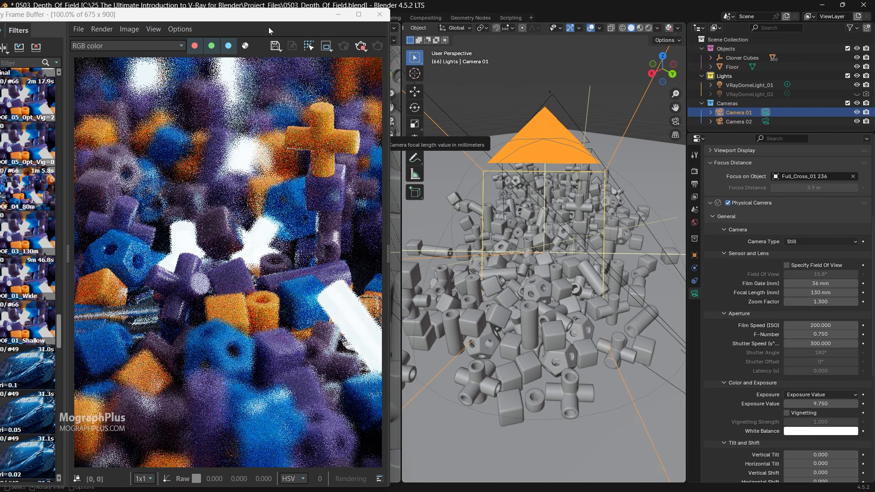
Move the V-Ray Frame Buffer aside and change the denoiser type in the camera viewport's V-Ray options.
{"action": "left_click_drag", "start_coordinate": [285, 18], "coordinate": [317, 19]}
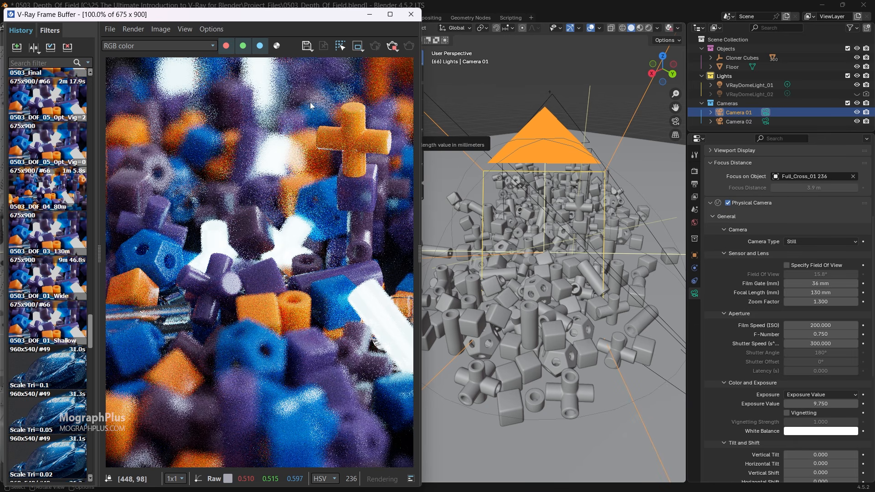
{"action": "left_click_drag", "start_coordinate": [325, 19], "coordinate": [315, 75]}
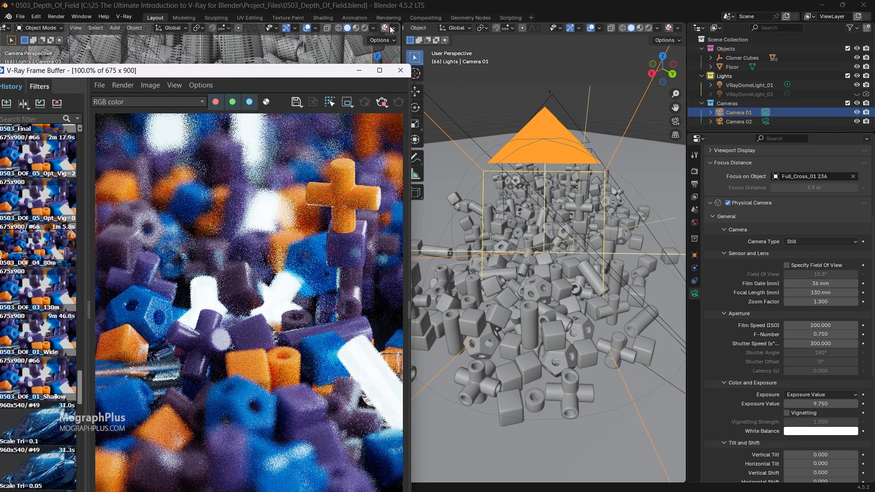
{"action": "left_click", "coordinate": [391, 30]}
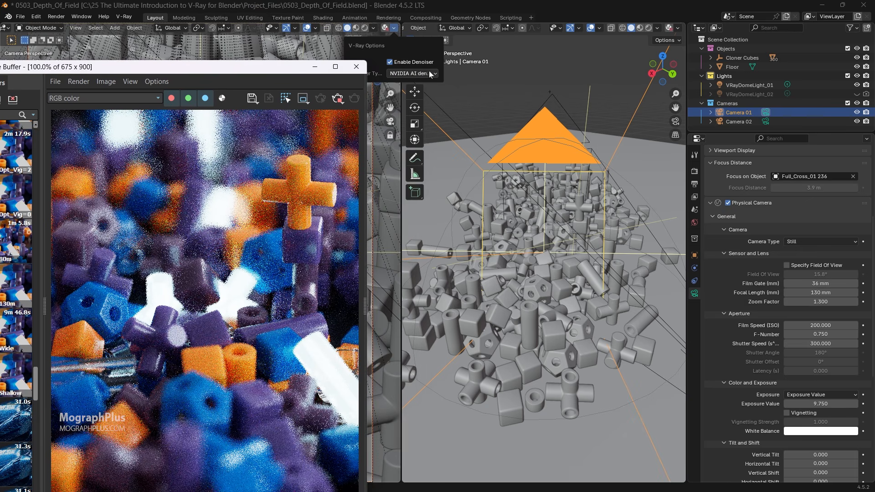
{"action": "left_click", "coordinate": [430, 74]}
{"action": "left_click", "coordinate": [429, 104]}
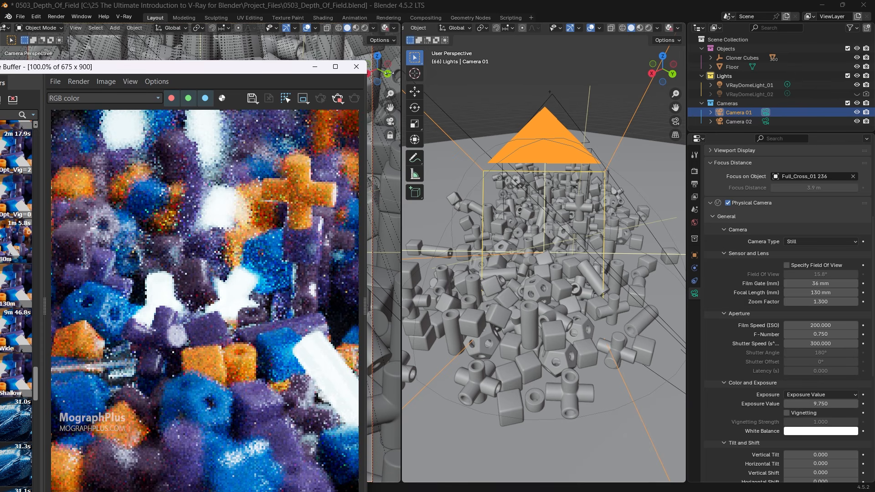
Move the V-Ray Frame Buffer back up, stop the interactive render and clear the rendered image.
{"action": "left_click_drag", "start_coordinate": [264, 72], "coordinate": [311, 18]}
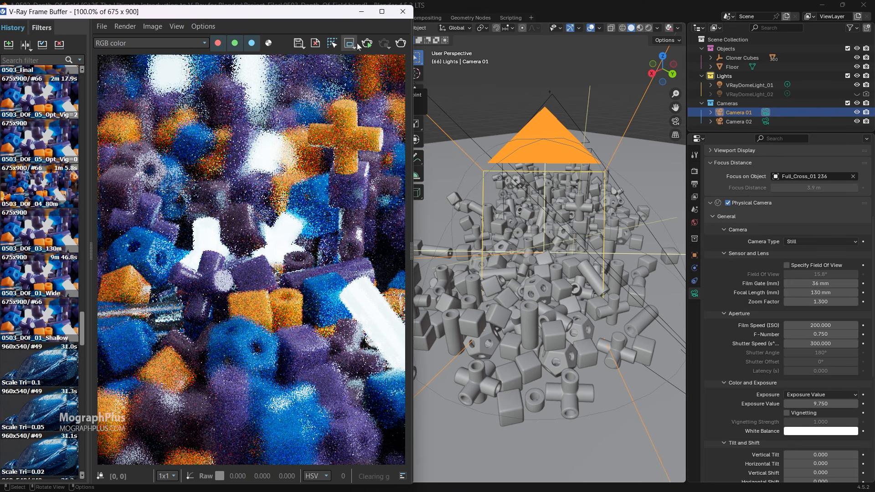
{"action": "left_click", "coordinate": [315, 43]}
{"action": "left_click", "coordinate": [416, 248]}
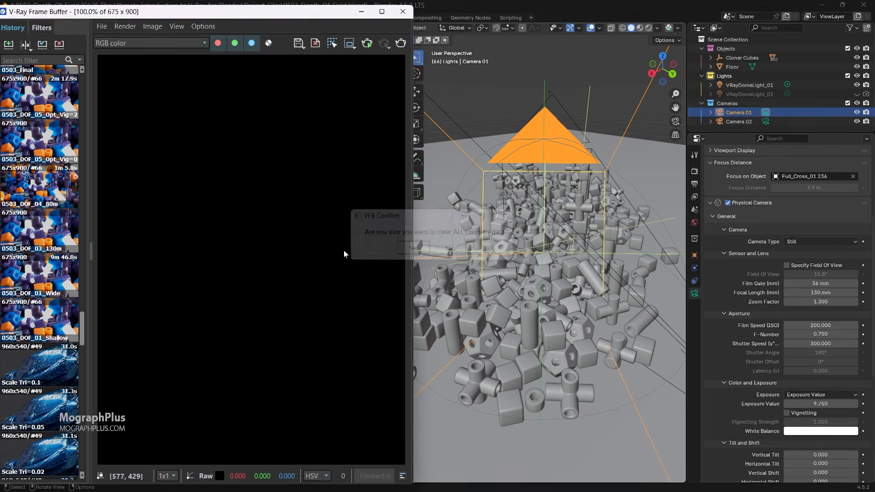
Load the saved renders 0503_DOF_03_130m and 0503_DOF_04_80m alternately from the history to compare depth of field at both focal lengths.
{"action": "double_click", "coordinate": [34, 323]}
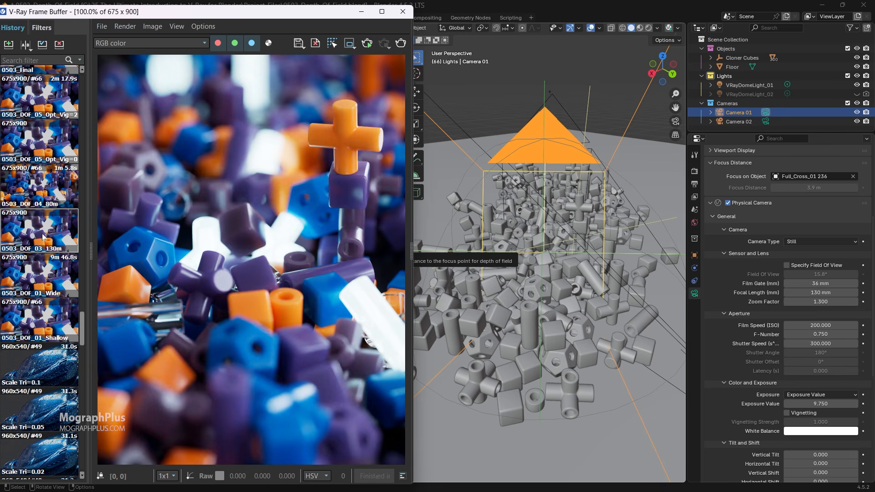
{"action": "left_click", "coordinate": [45, 194]}
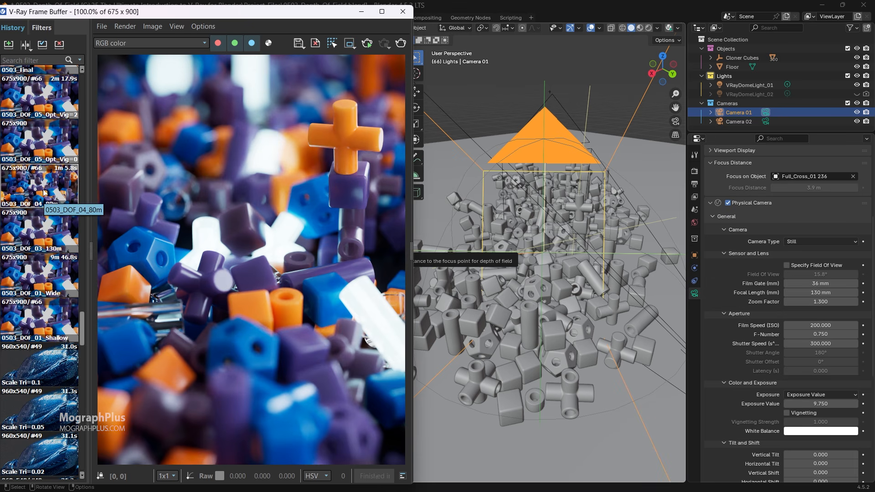
{"action": "double_click", "coordinate": [45, 192]}
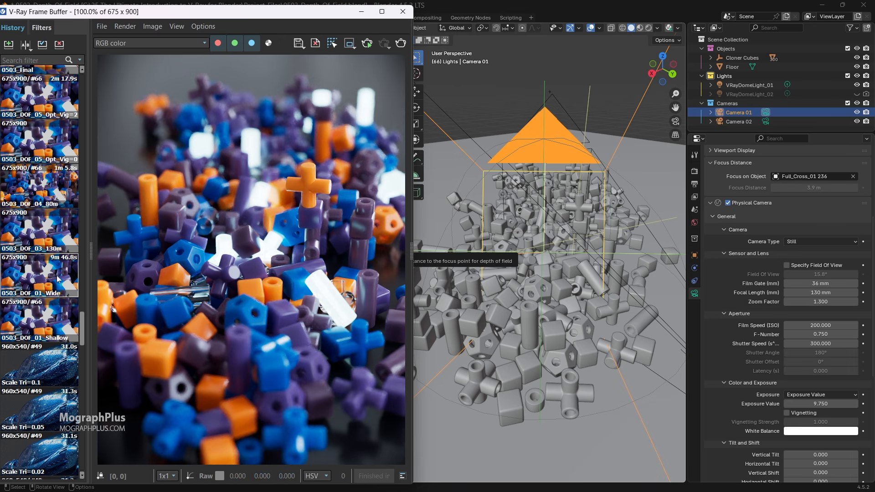
{"action": "double_click", "coordinate": [54, 196]}
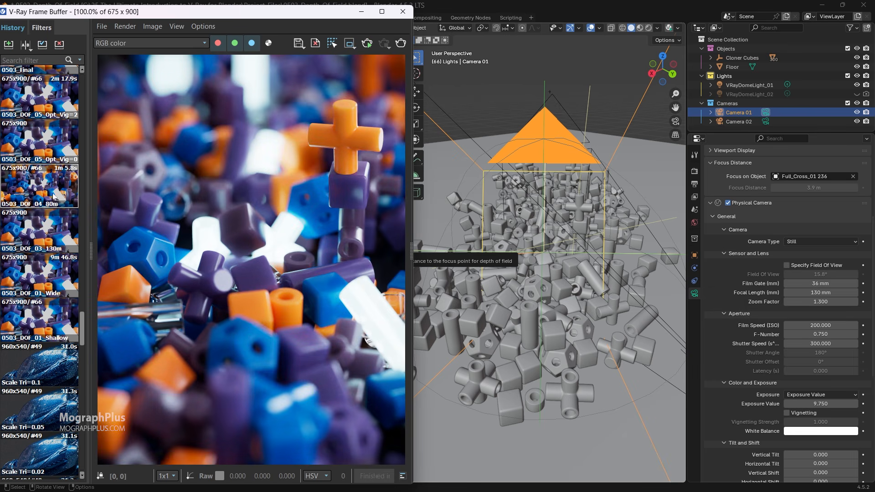
{"action": "double_click", "coordinate": [52, 192]}
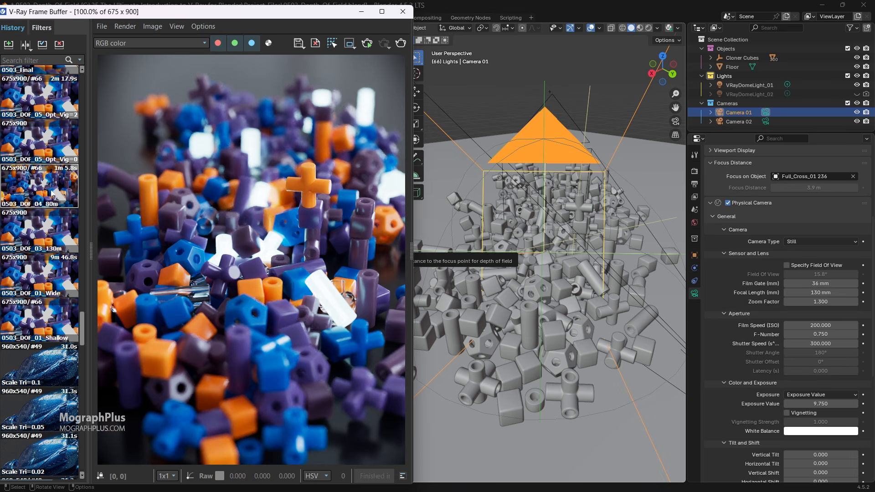
{"action": "double_click", "coordinate": [49, 221]}
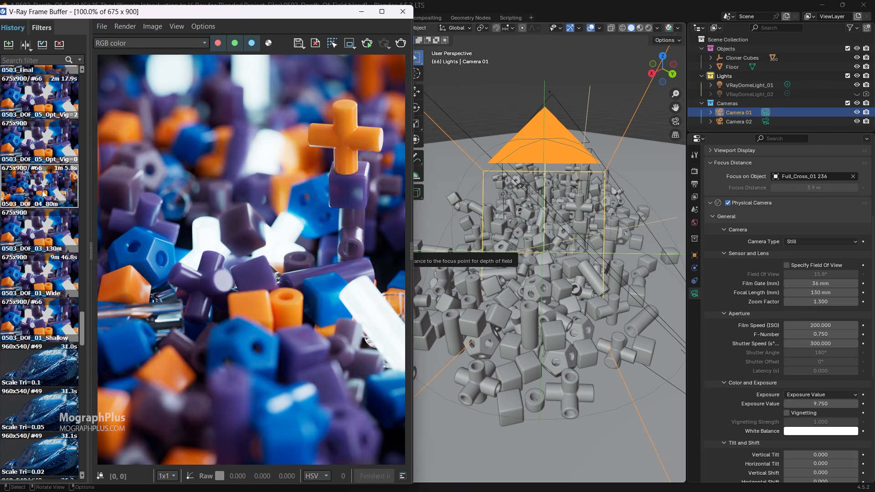
{"action": "double_click", "coordinate": [49, 220]}
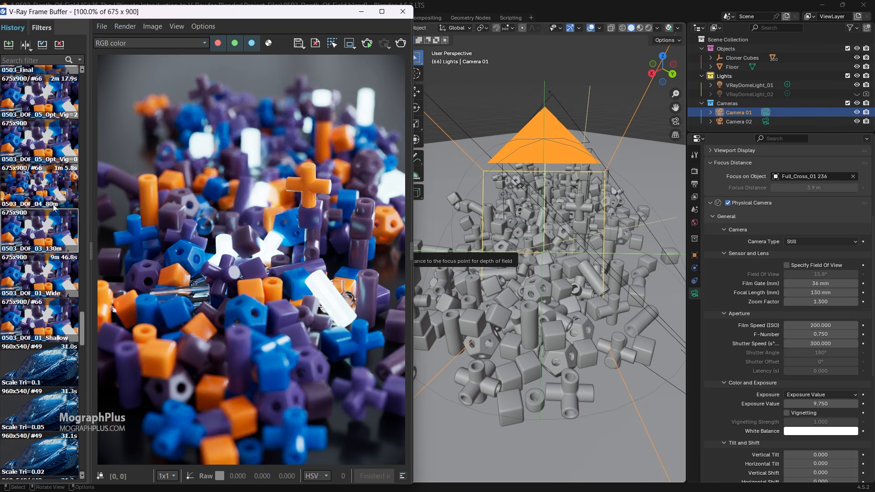
{"action": "double_click", "coordinate": [54, 205]}
{"action": "double_click", "coordinate": [38, 228]}
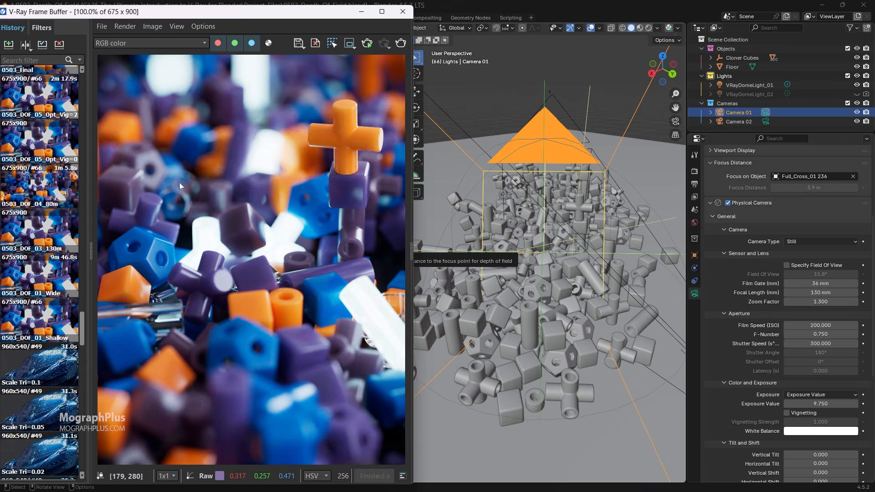
Load the saved render 0503_DOF_03_130m from the history and restart the interactive render.
{"action": "double_click", "coordinate": [47, 235]}
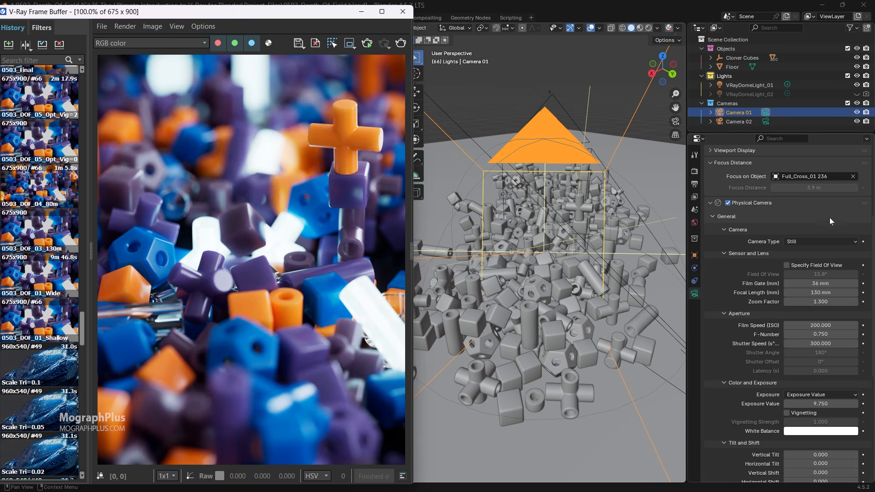
{"action": "scroll", "coordinate": [768, 254], "scroll_direction": "up", "scroll_amount": 3}
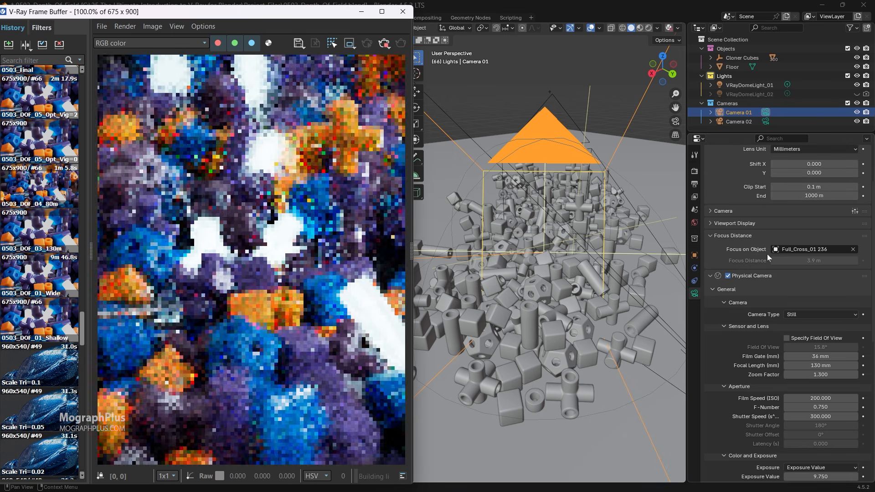
{"action": "scroll", "coordinate": [767, 254], "scroll_direction": "up", "scroll_amount": 4}
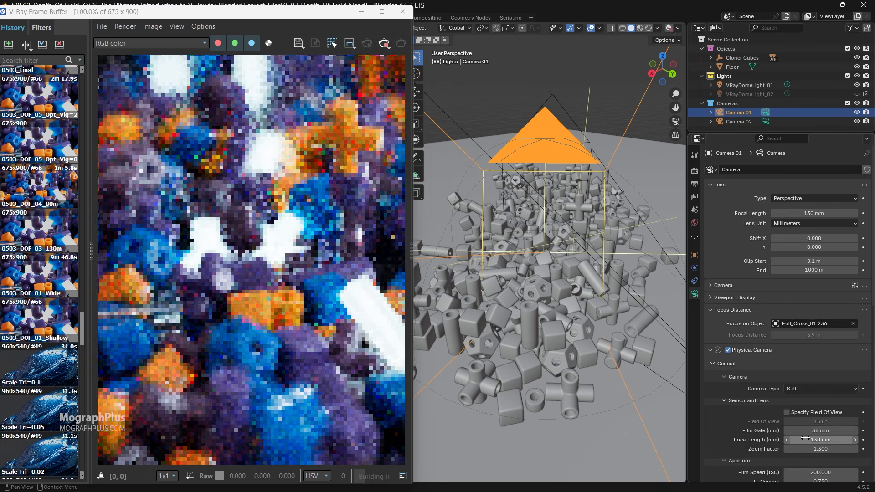
{"action": "scroll", "coordinate": [806, 439], "scroll_direction": "down", "scroll_amount": 4}
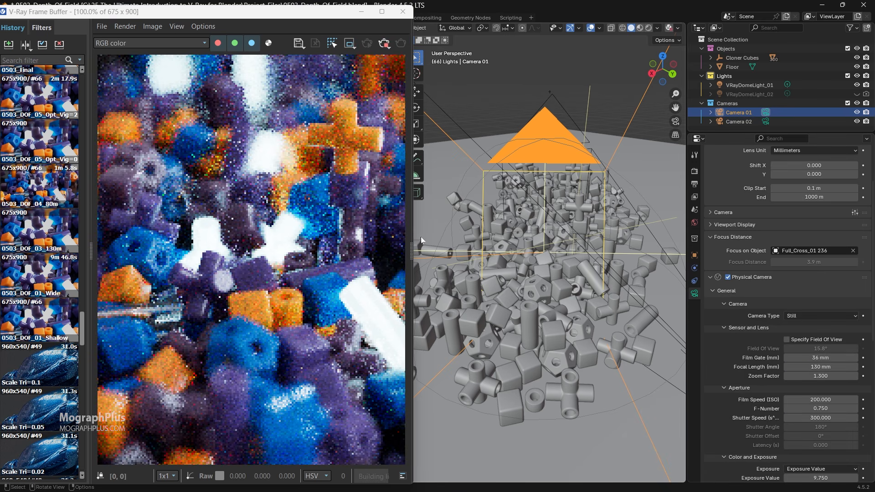
Turn on the Denoiser layer in the V-Ray Frame Buffer and collapse the layers area again.
{"action": "left_click", "coordinate": [410, 235]}
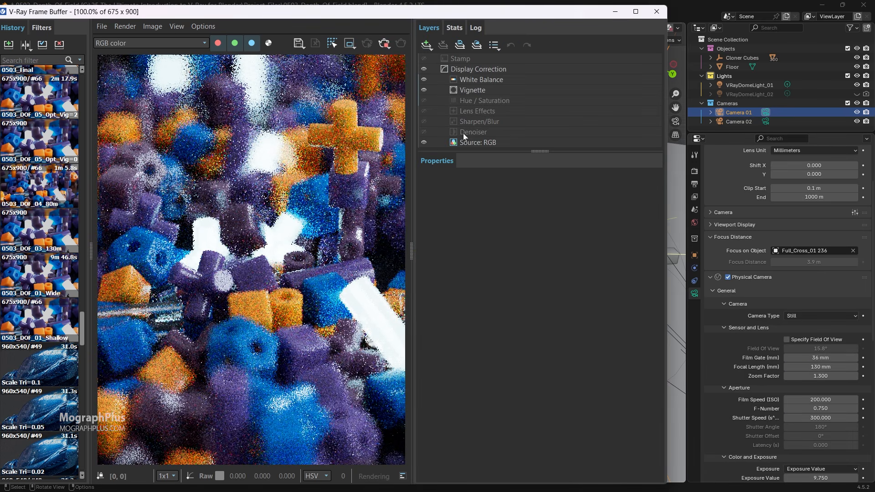
{"action": "left_click", "coordinate": [463, 133]}
{"action": "left_click", "coordinate": [423, 132]}
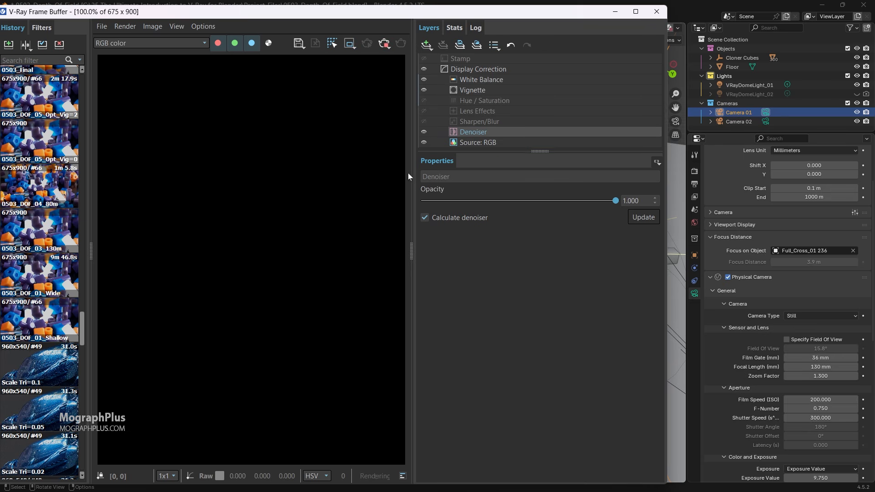
{"action": "left_click", "coordinate": [409, 176]}
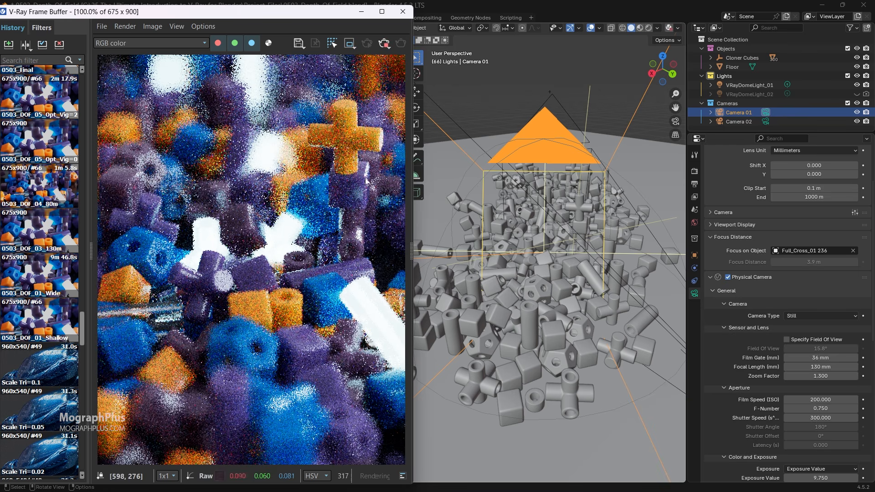
Make Camera 02 the active camera and replace VRayDomeLight_01 with VRayDomeLight_02 in both viewport and render visibility.
{"action": "scroll", "coordinate": [775, 155], "scroll_direction": "down", "scroll_amount": 13}
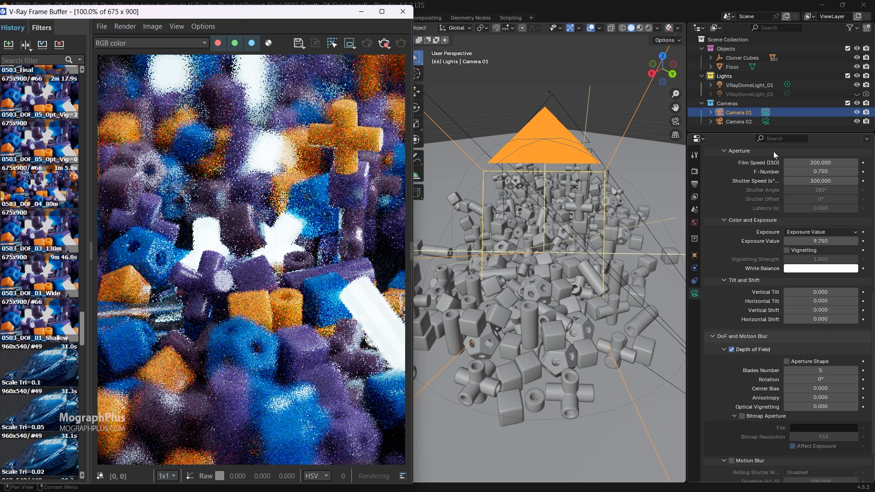
{"action": "left_click", "coordinate": [766, 122]}
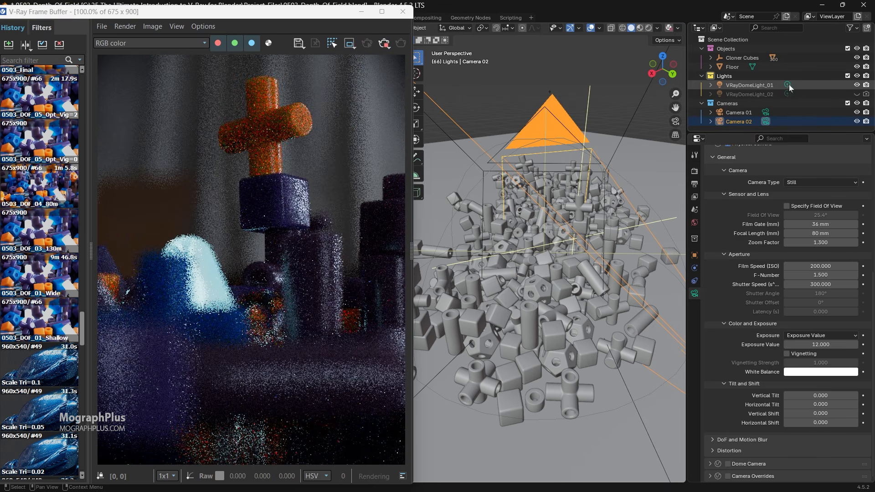
{"action": "left_click", "coordinate": [857, 85]}
{"action": "left_click", "coordinate": [866, 85]}
{"action": "left_click", "coordinate": [857, 94]}
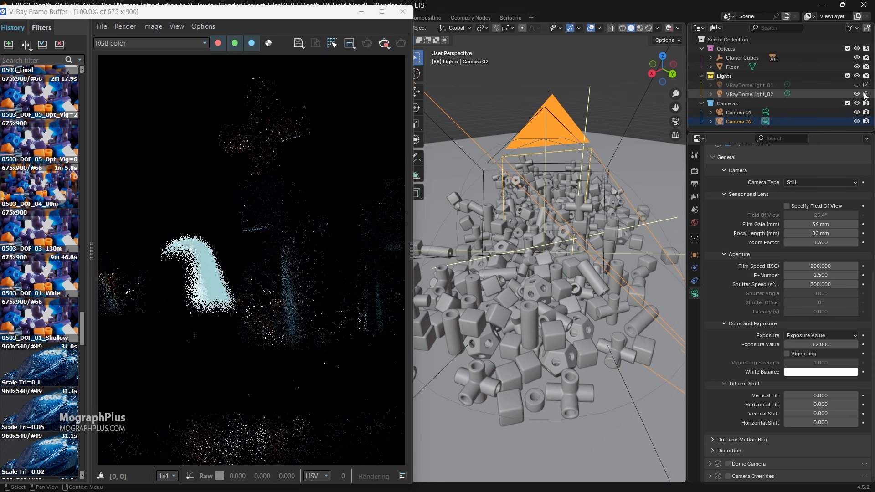
{"action": "left_click", "coordinate": [866, 94]}
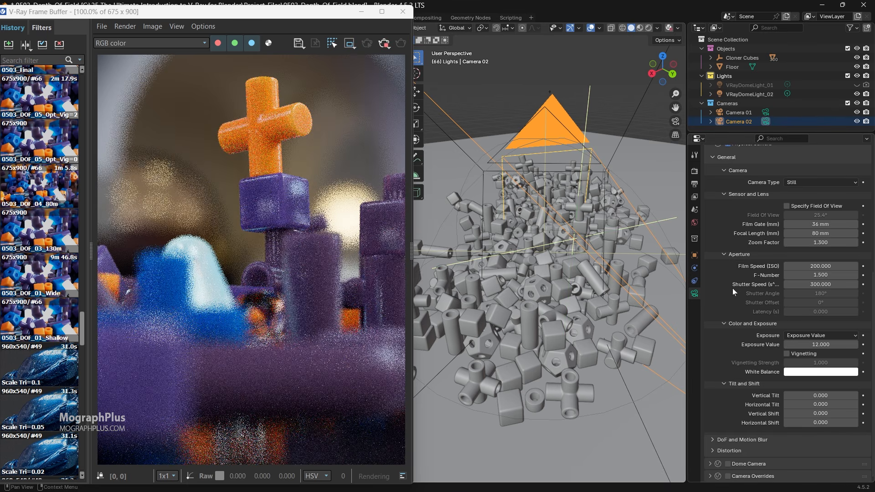
Expand Camera 02's Depth of Field settings and look through the camera with its frame fitted to the viewport.
{"action": "left_click", "coordinate": [718, 440]}
{"action": "scroll", "coordinate": [725, 378], "scroll_direction": "down", "scroll_amount": 3}
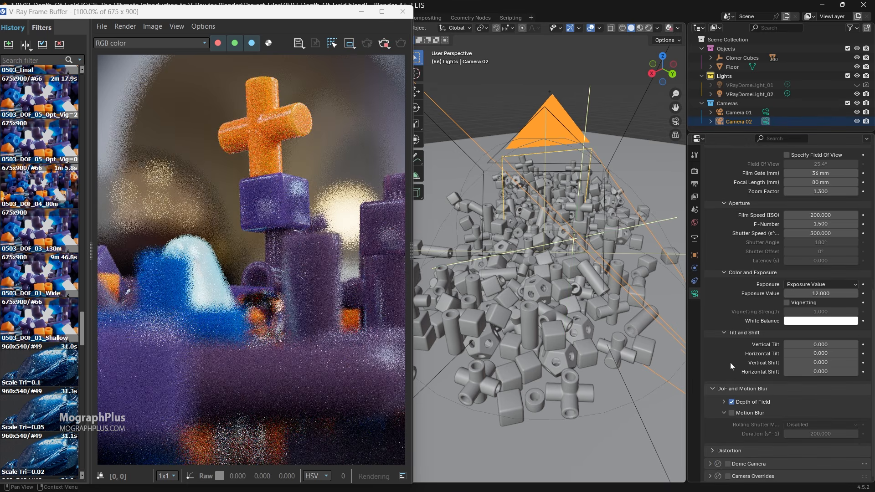
{"action": "left_click", "coordinate": [724, 402]}
{"action": "scroll", "coordinate": [727, 365], "scroll_direction": "down", "scroll_amount": 5}
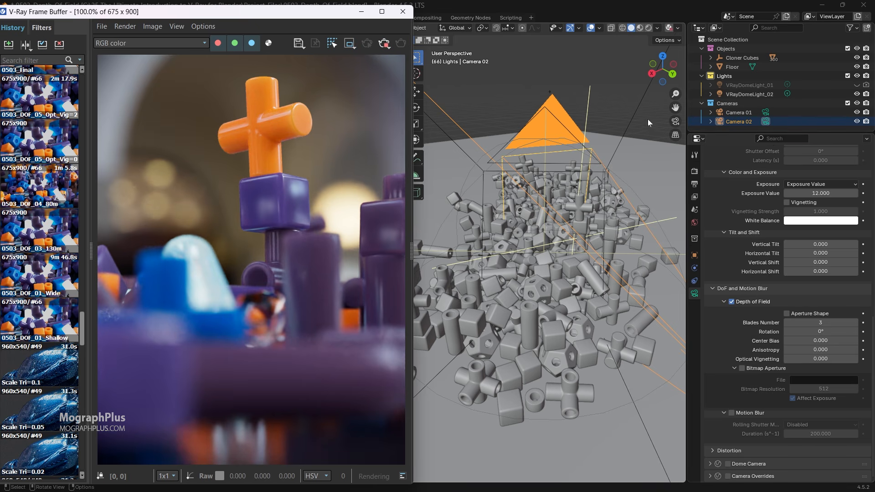
{"action": "left_click", "coordinate": [675, 122]}
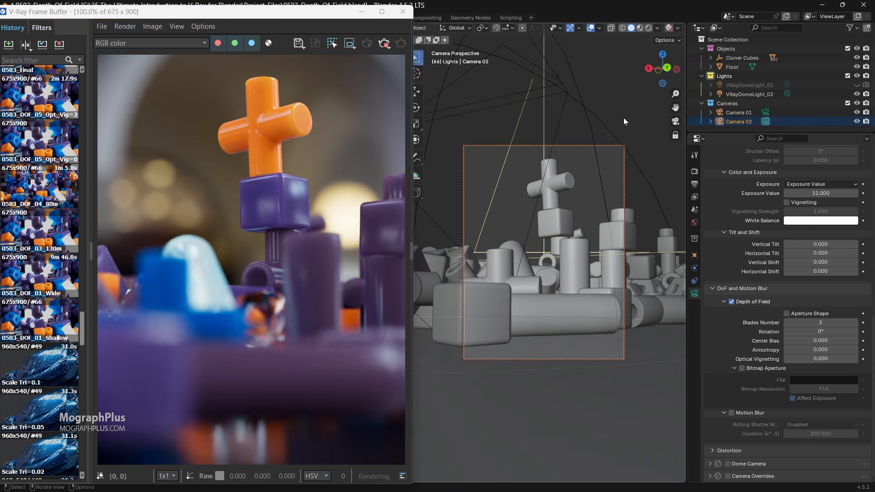
{"action": "key", "text": "Home"}
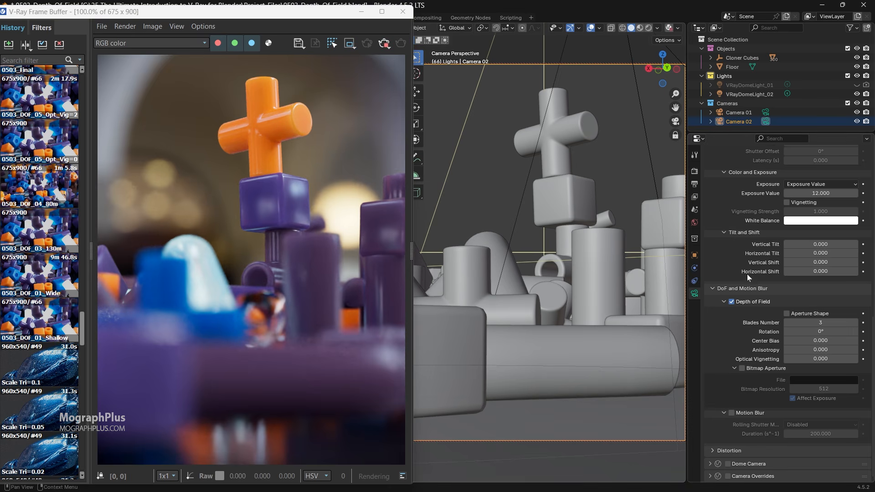
Enable Aperture Shape for Camera 02 and try Blades Number values of 4, 5 and 6 on the bokeh.
{"action": "left_click", "coordinate": [787, 314]}
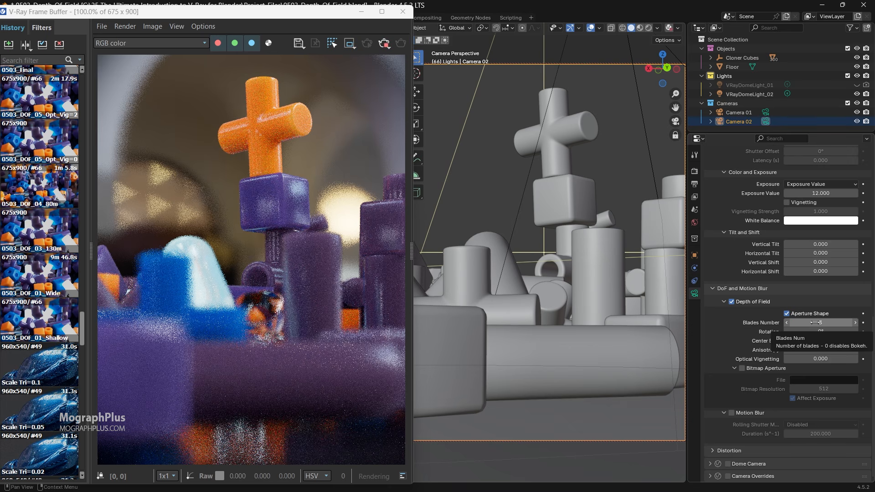
{"action": "left_click_drag", "start_coordinate": [816, 323], "coordinate": [821, 322]}
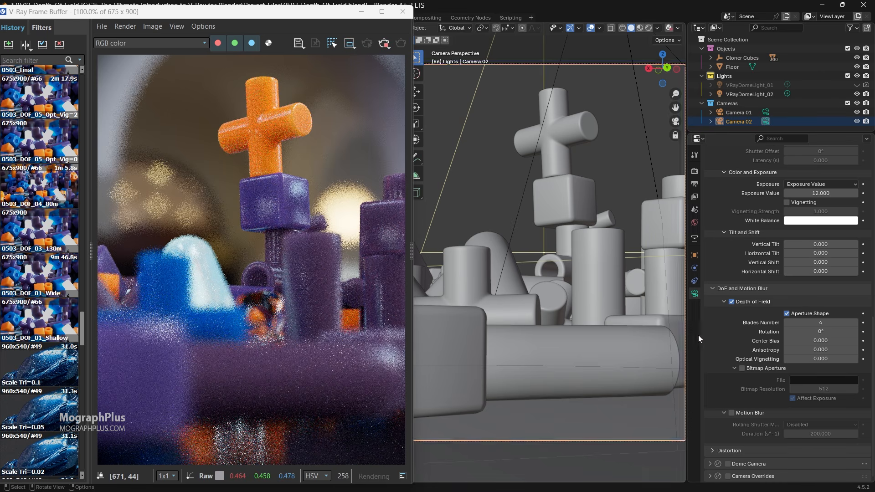
{"action": "left_click_drag", "start_coordinate": [816, 323], "coordinate": [815, 321]}
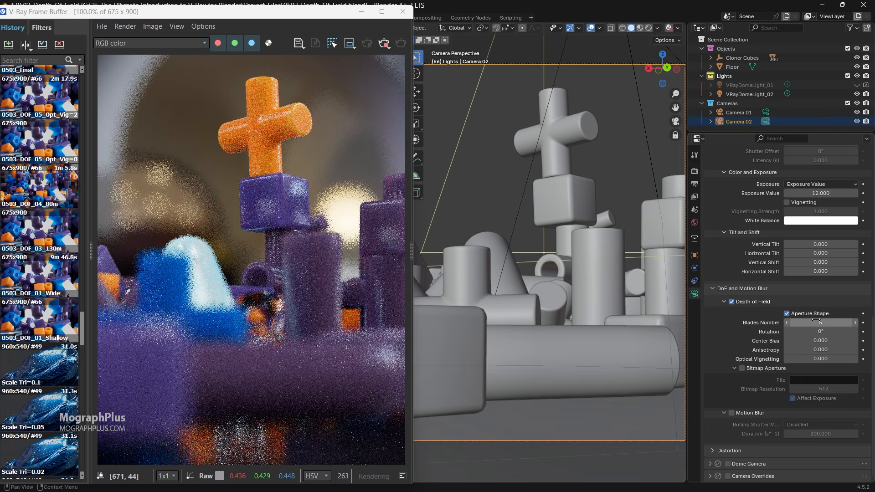
{"action": "left_click_drag", "start_coordinate": [815, 320], "coordinate": [815, 321]}
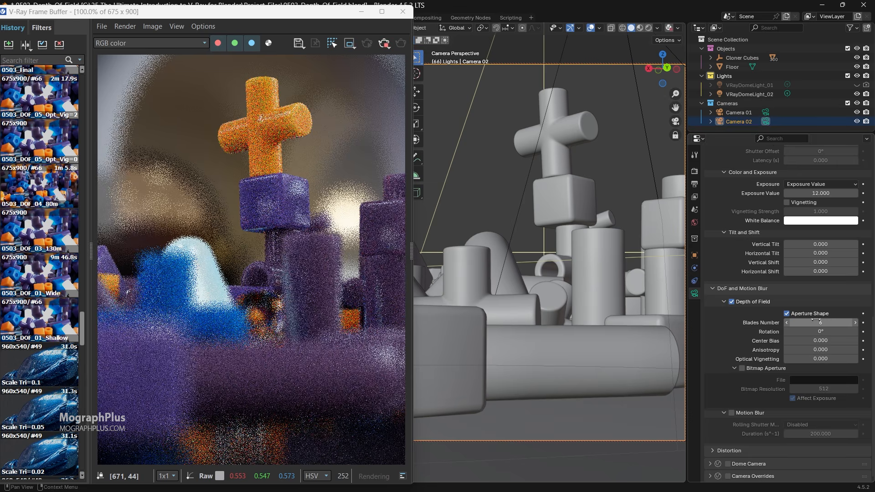
{"action": "left_click", "coordinate": [815, 322]}
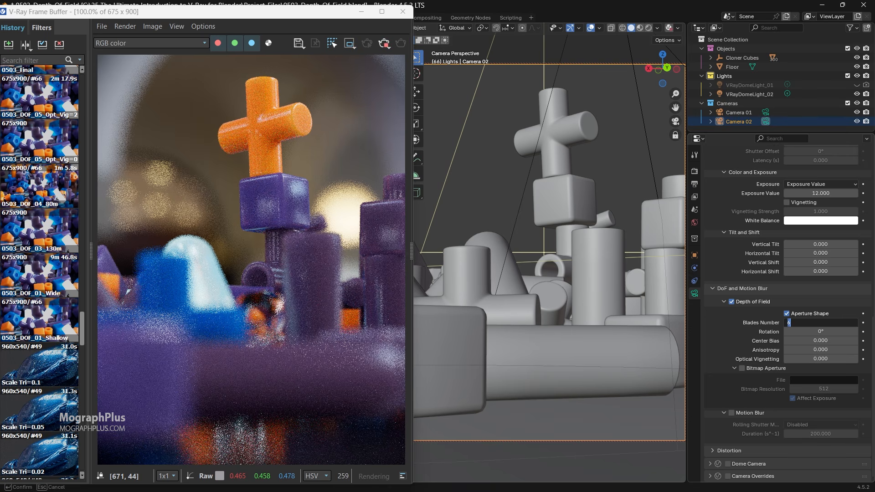
{"action": "key", "text": "Return"}
Turn off Aperture Shape and try the Bitmap Aperture option on and off.
{"action": "left_click", "coordinate": [792, 314]}
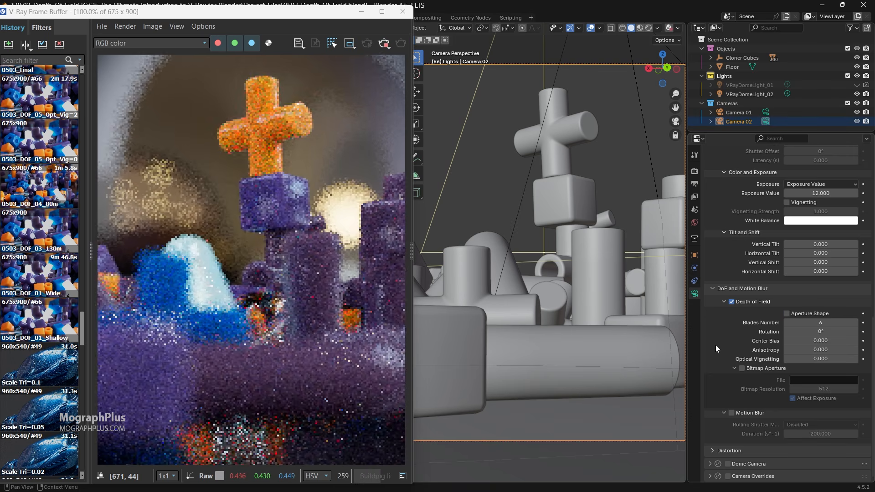
{"action": "left_click", "coordinate": [742, 368]}
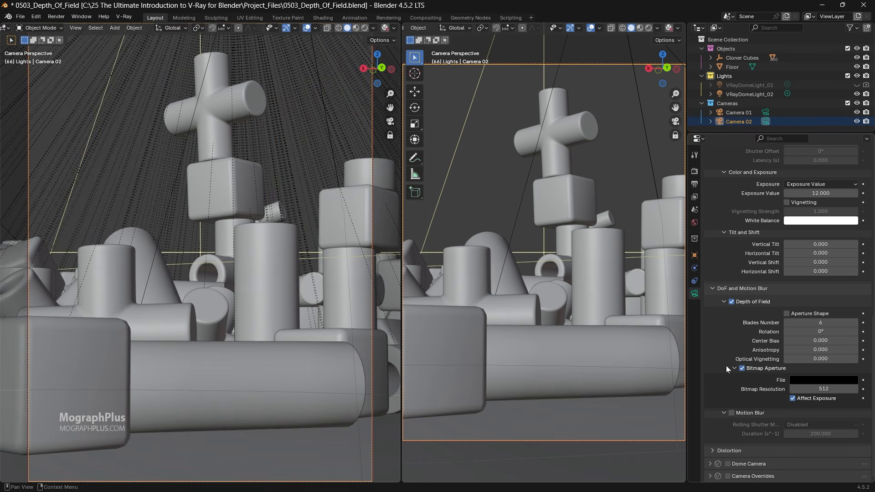
{"action": "left_click", "coordinate": [742, 369]}
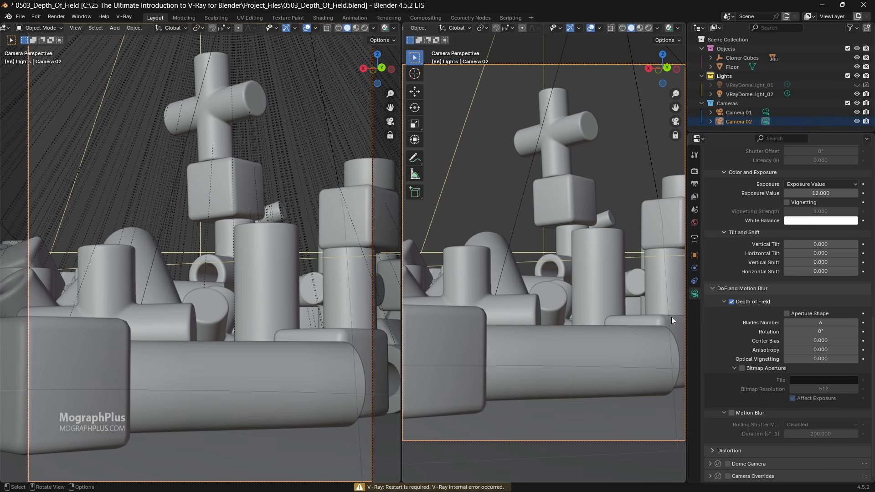
Set Camera 02's Blades Number to 3 and reopen the V-Ray Frame Buffer with the interactive render running.
{"action": "double_click", "coordinate": [821, 323]}
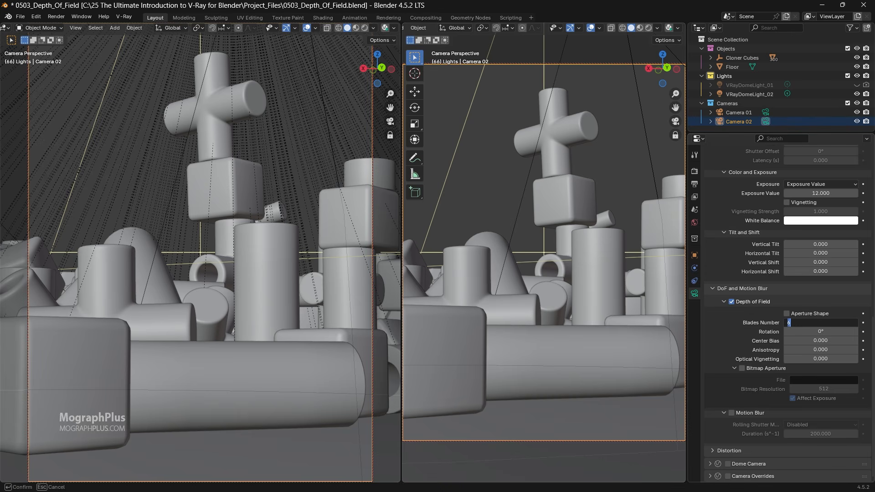
{"action": "type", "text": "3"}
{"action": "key", "text": "Return"}
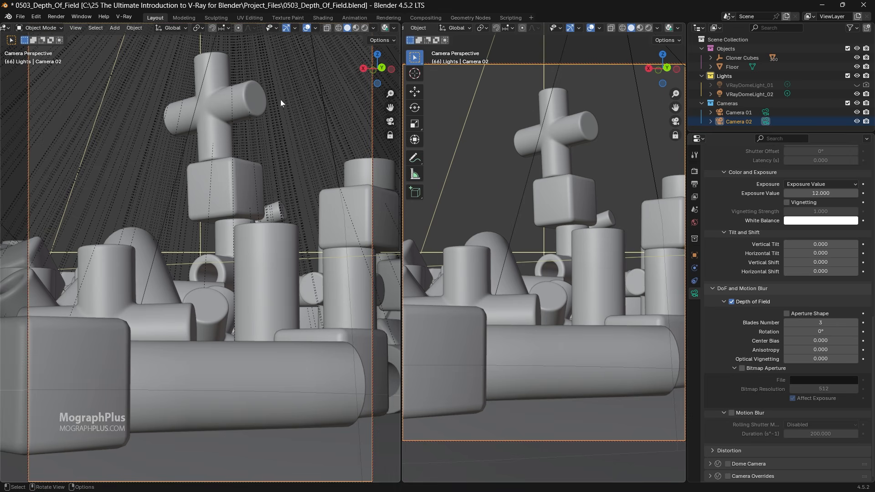
{"action": "left_click", "coordinate": [138, 26]}
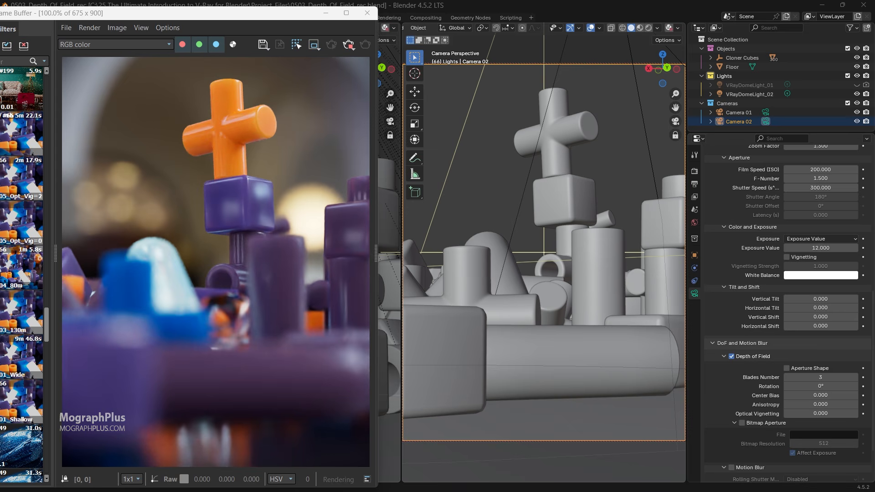
Set the aperture Rotation of Camera 02 to 45° and enable Aperture Shape.
{"action": "left_click", "coordinate": [821, 386]}
{"action": "type", "text": "45"}
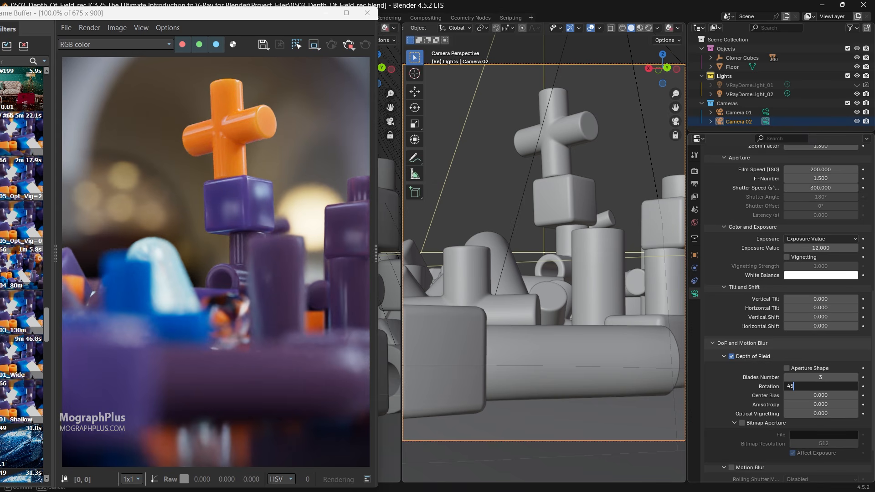
{"action": "key", "text": "Return"}
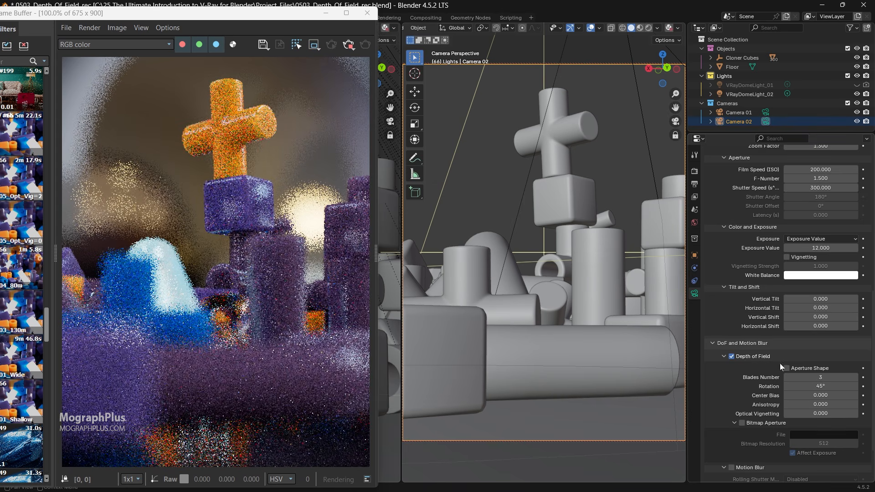
{"action": "left_click", "coordinate": [788, 369]}
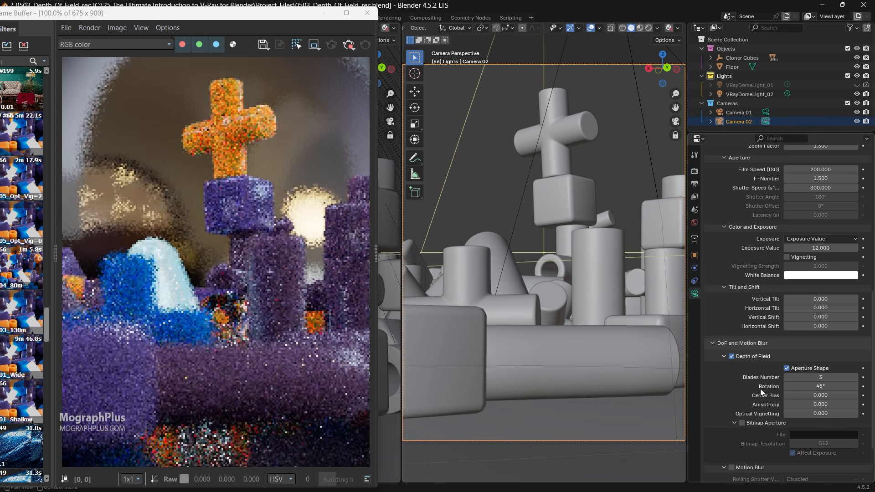
Switch the aperture Rotation to 0° and back to 45° to compare the bokeh orientation.
{"action": "left_click", "coordinate": [801, 386]}
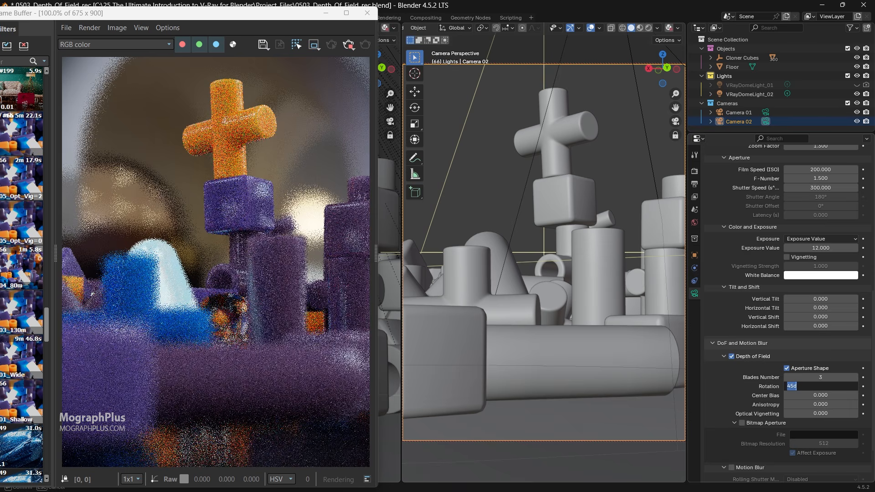
{"action": "type", "text": "0"}
{"action": "key", "text": "Return"}
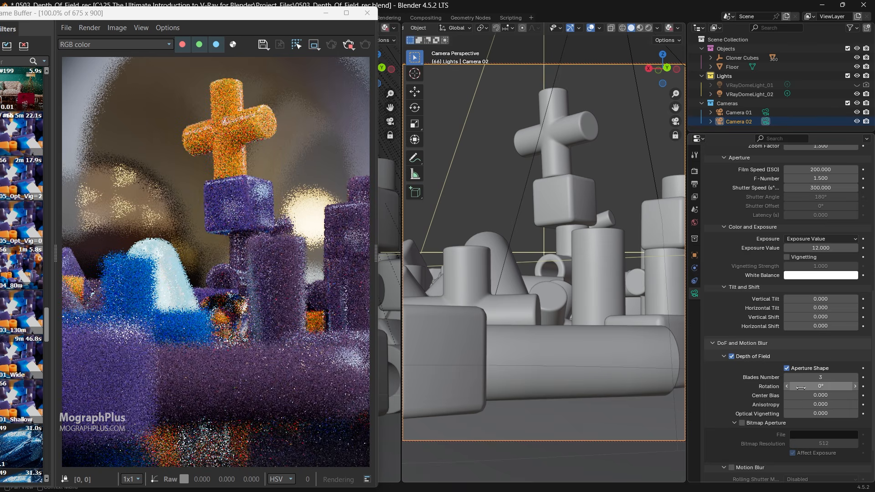
{"action": "left_click", "coordinate": [801, 386]}
{"action": "type", "text": "45"}
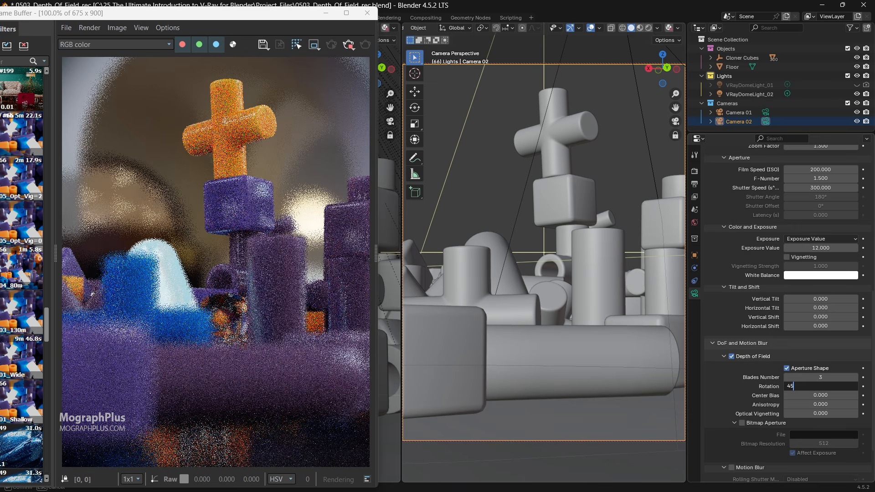
{"action": "key", "text": "Return"}
Set the aperture Rotation of Camera 02 to 70°.
{"action": "left_click", "coordinate": [801, 387]}
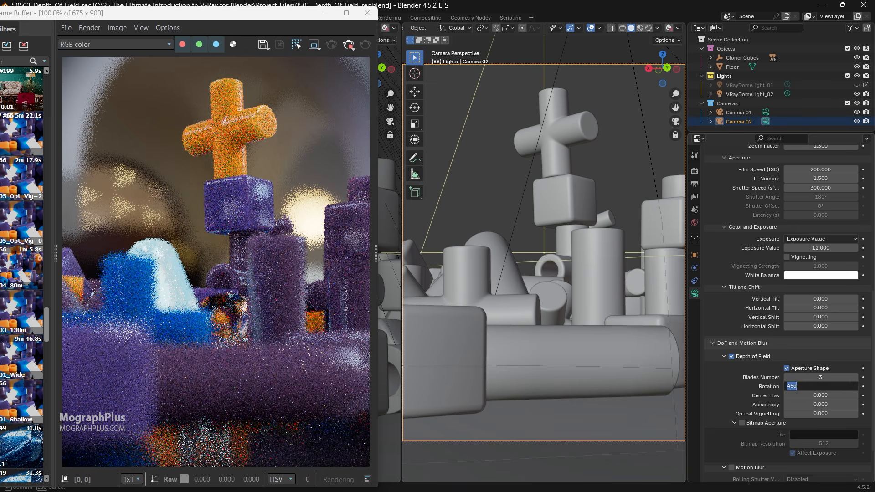
{"action": "type", "text": "7"}
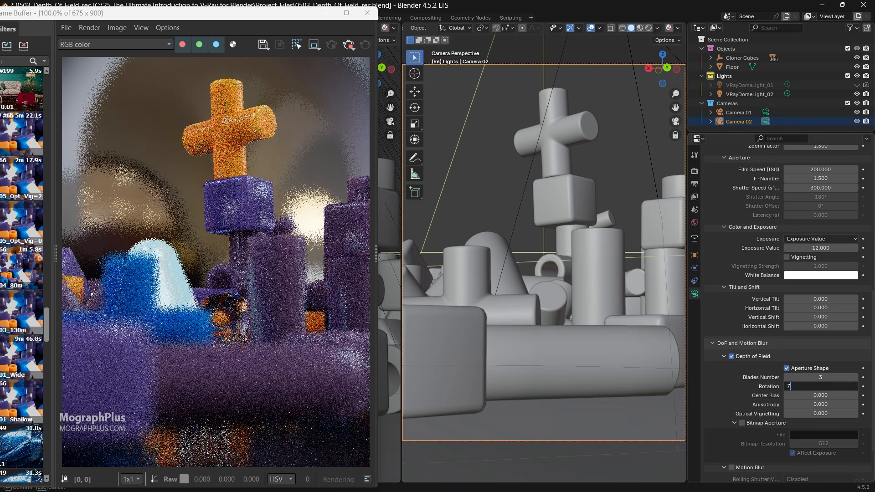
{"action": "type", "text": "0"}
{"action": "key", "text": "Return"}
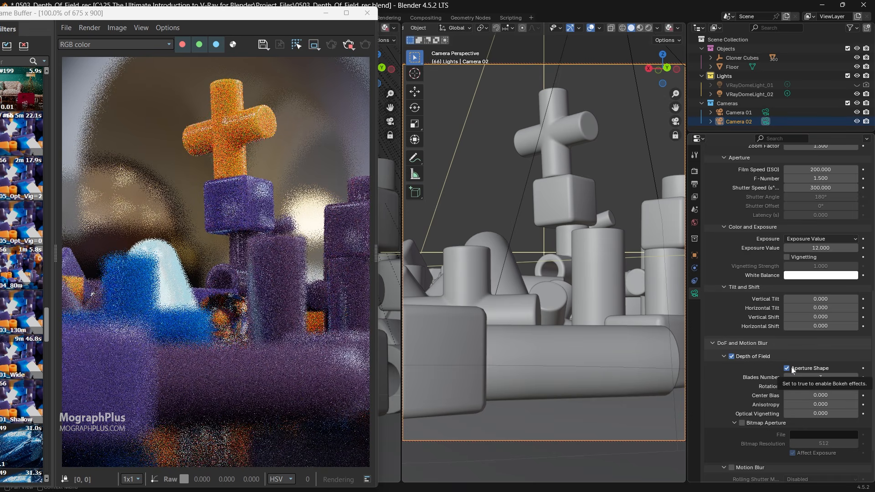
Disable Aperture Shape on Camera 02 and reset the aperture Rotation to 0°.
{"action": "left_click", "coordinate": [793, 370]}
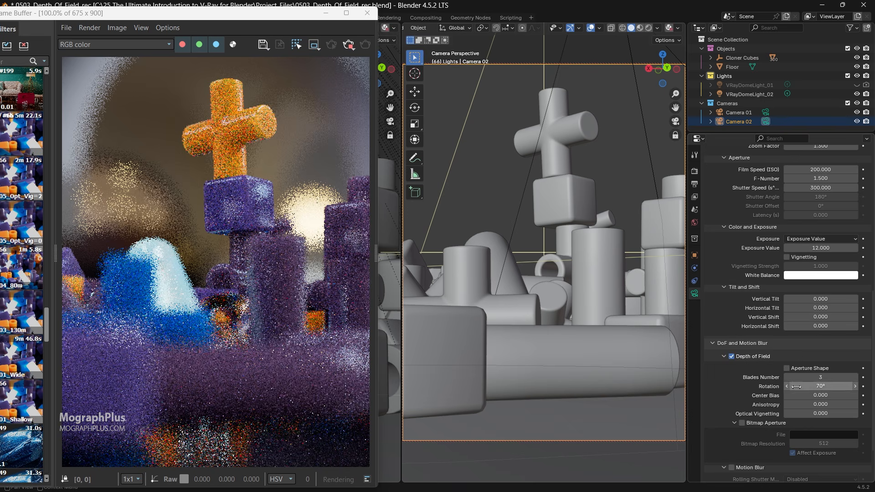
{"action": "left_click", "coordinate": [797, 386]}
{"action": "type", "text": "0"}
{"action": "key", "text": "Return"}
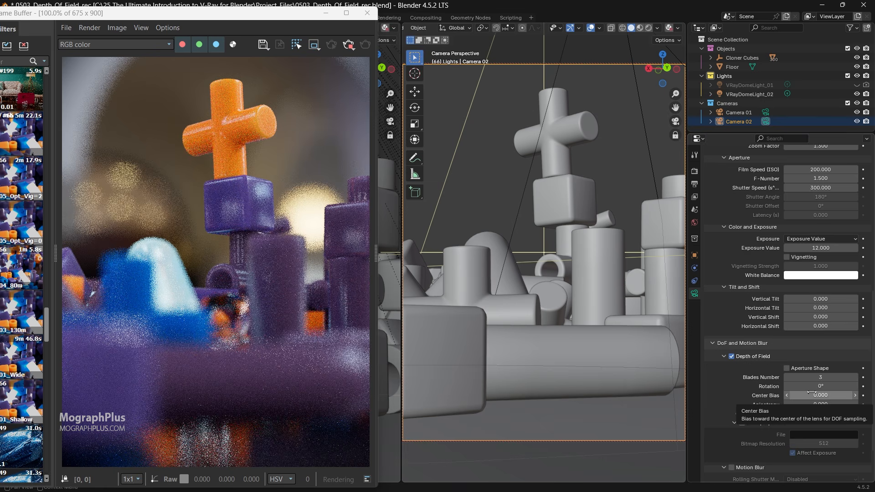
Try Center Bias values of 2 and -2 on Camera 02 and return the bias to 0.
{"action": "left_click", "coordinate": [811, 394]}
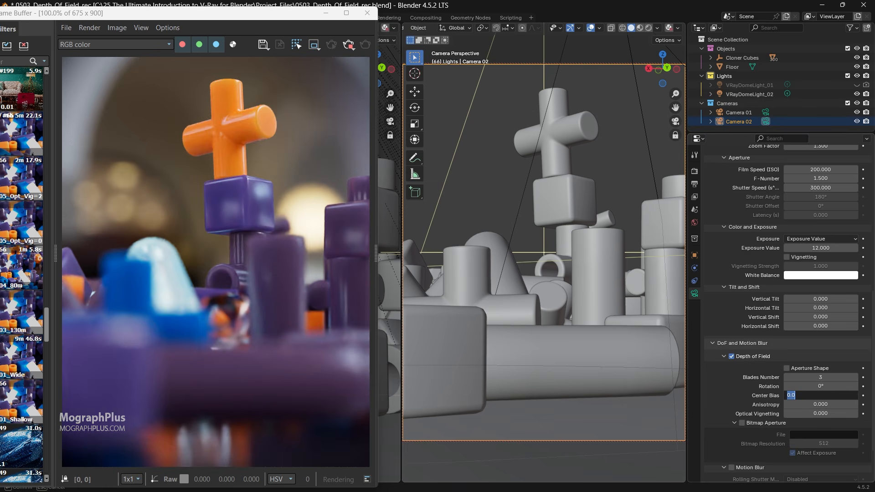
{"action": "type", "text": "2"}
{"action": "key", "text": "Return"}
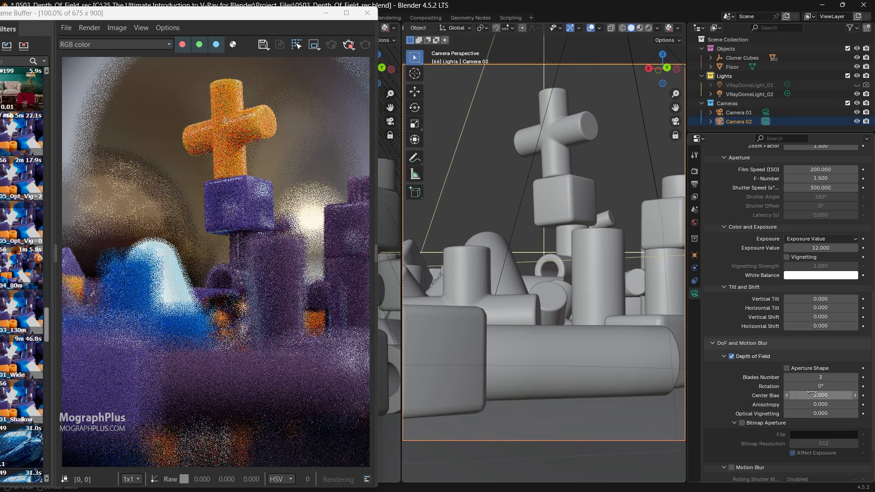
{"action": "left_click", "coordinate": [811, 394]}
{"action": "type", "text": "-2"}
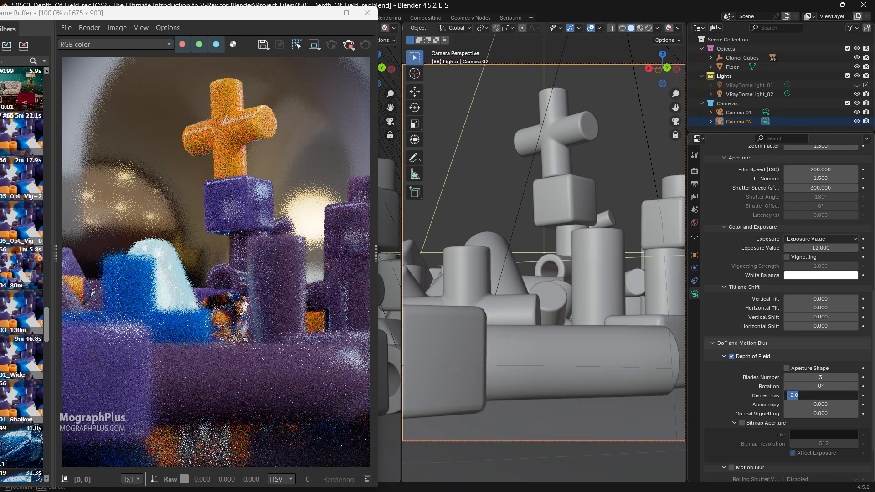
{"action": "key", "text": "BackSpace"}
{"action": "key", "text": "BackSpace"}
{"action": "type", "text": "0"}
{"action": "key", "text": "Return"}
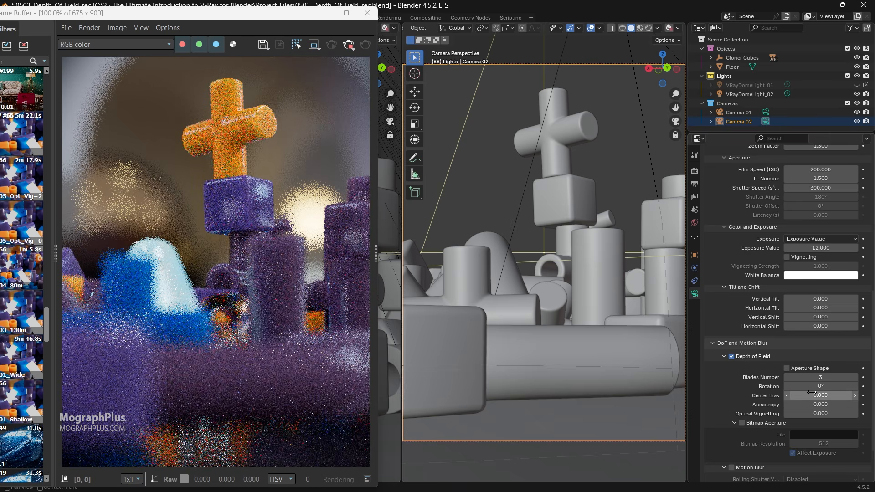
Raise Camera 02's Center Bias through 1, 2 and 3 to 5 to compare the bokeh edges.
{"action": "left_click", "coordinate": [812, 396]}
{"action": "type", "text": "1"}
{"action": "key", "text": "Return"}
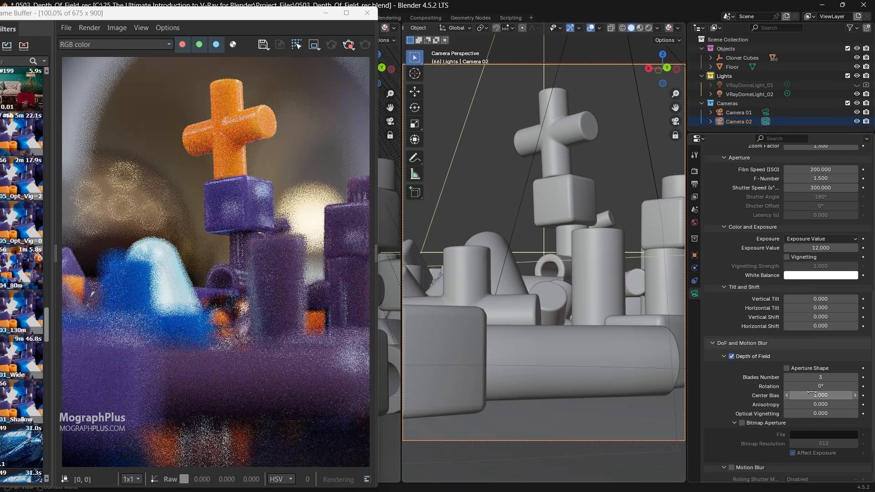
{"action": "left_click", "coordinate": [812, 395]}
{"action": "type", "text": "2"}
{"action": "key", "text": "Return"}
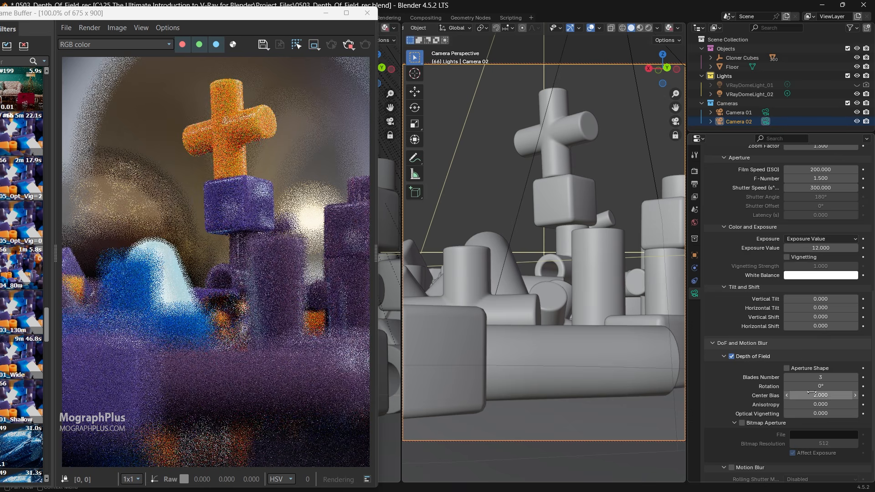
{"action": "left_click", "coordinate": [812, 395]}
{"action": "type", "text": "3"}
{"action": "key", "text": "Return"}
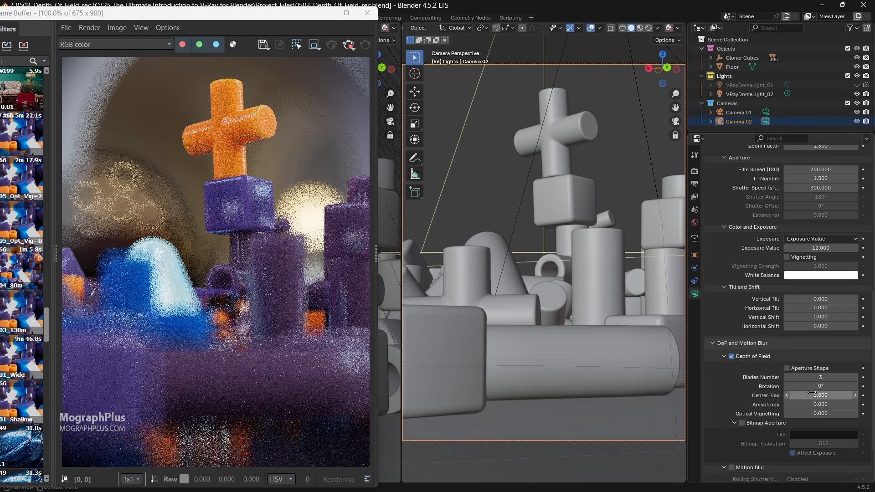
{"action": "left_click_drag", "start_coordinate": [811, 393], "coordinate": [825, 393]}
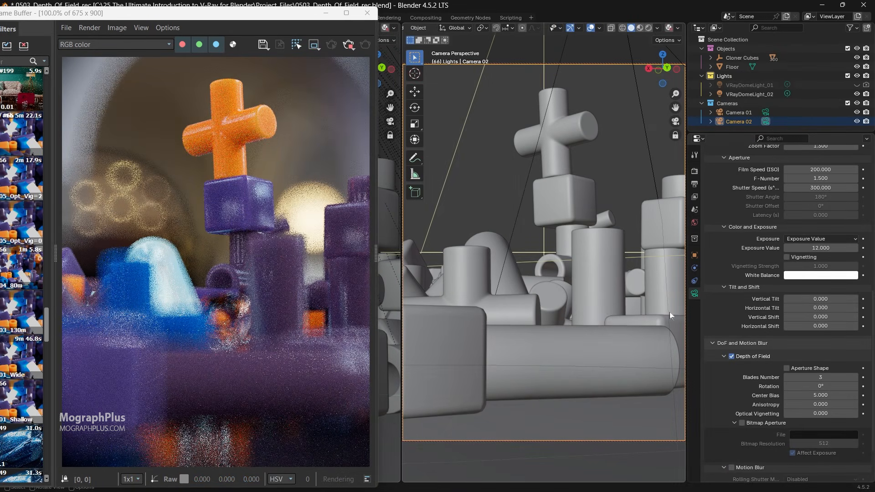
Reset Camera 02's Center Bias to 0 and move the V-Ray Frame Buffer fully into view.
{"action": "left_click", "coordinate": [832, 396]}
{"action": "type", "text": "0"}
{"action": "key", "text": "Return"}
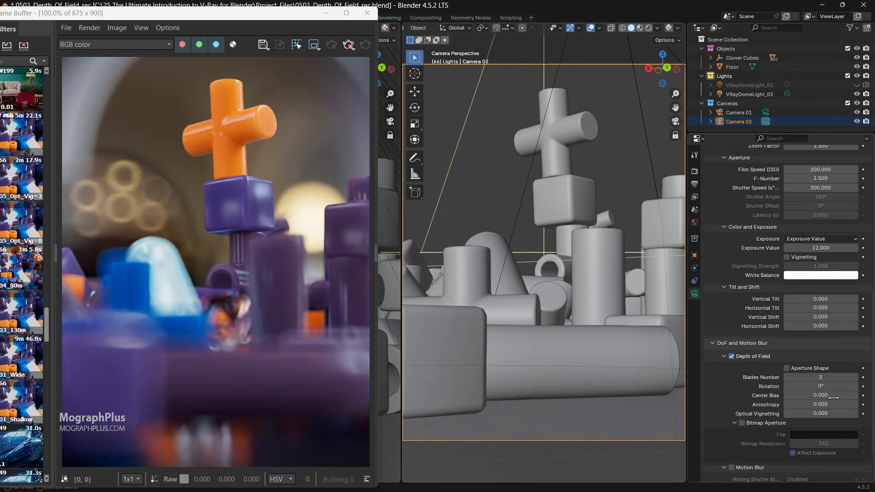
{"action": "left_click_drag", "start_coordinate": [254, 16], "coordinate": [294, 21]}
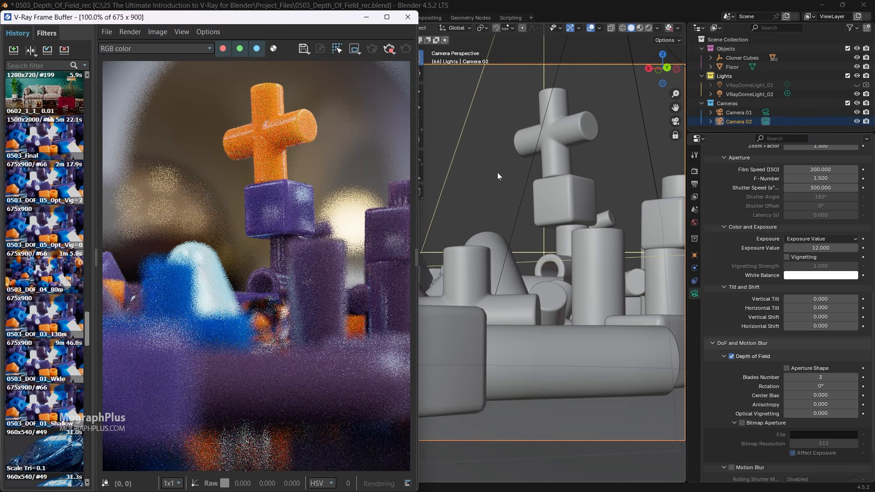
Switch to Camera 01, turning off VRayDomeLight_02 and turning on VRayDomeLight_01.
{"action": "left_click", "coordinate": [767, 111]}
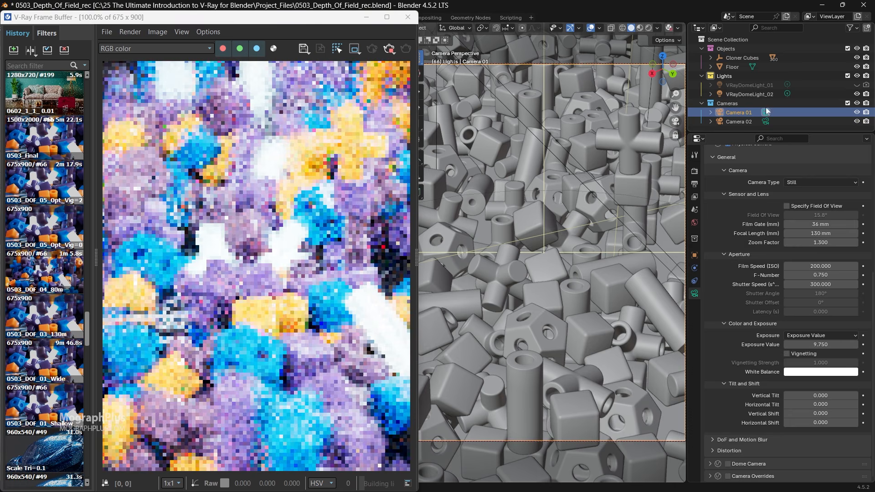
{"action": "left_click", "coordinate": [857, 94]}
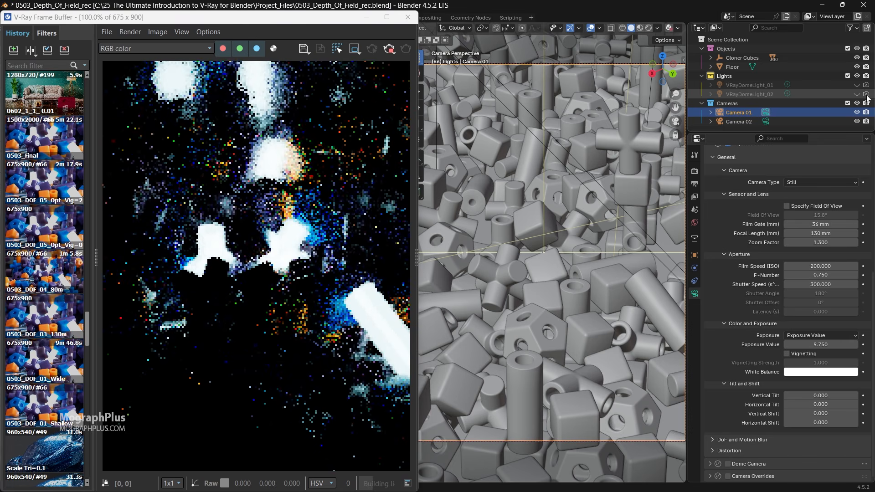
{"action": "left_click", "coordinate": [857, 86]}
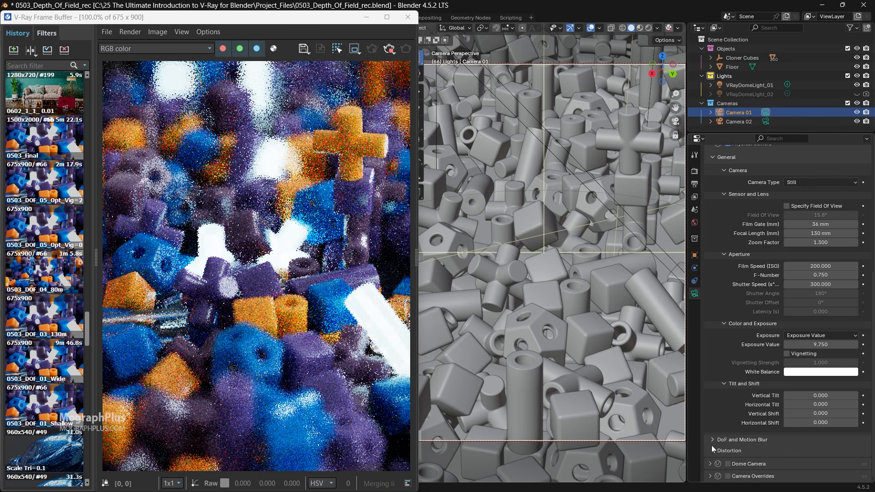
Expand the Depth of Field parameters of Camera 01.
{"action": "left_click", "coordinate": [712, 440]}
{"action": "scroll", "coordinate": [725, 401], "scroll_direction": "down", "scroll_amount": 3}
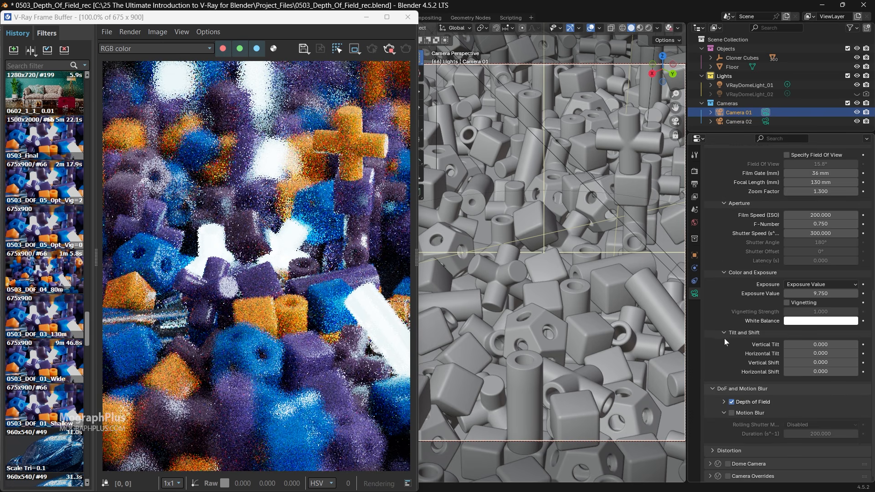
{"action": "left_click", "coordinate": [724, 402]}
{"action": "scroll", "coordinate": [725, 401], "scroll_direction": "down", "scroll_amount": 5}
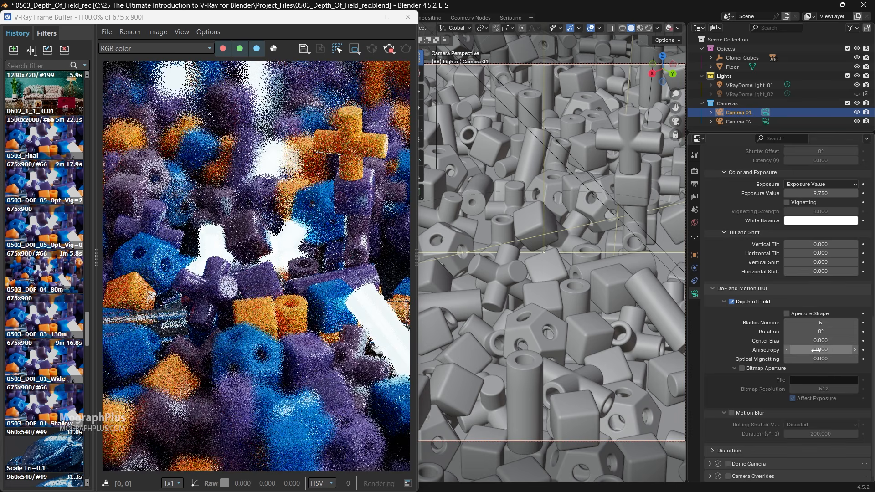
Try Anisotropy values of -0.5, 0.5 and -0.65 on Camera 01 to compare the bokeh stretching.
{"action": "left_click", "coordinate": [816, 350]}
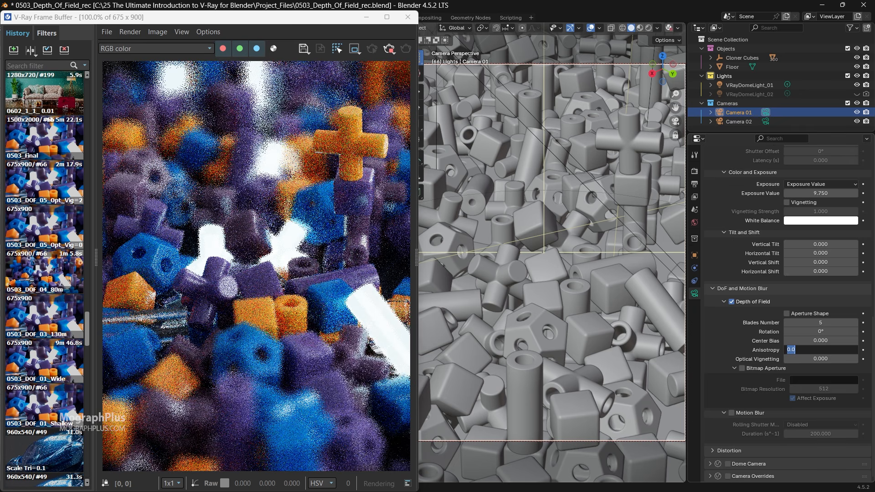
{"action": "type", "text": "-0.5"}
{"action": "key", "text": "Return"}
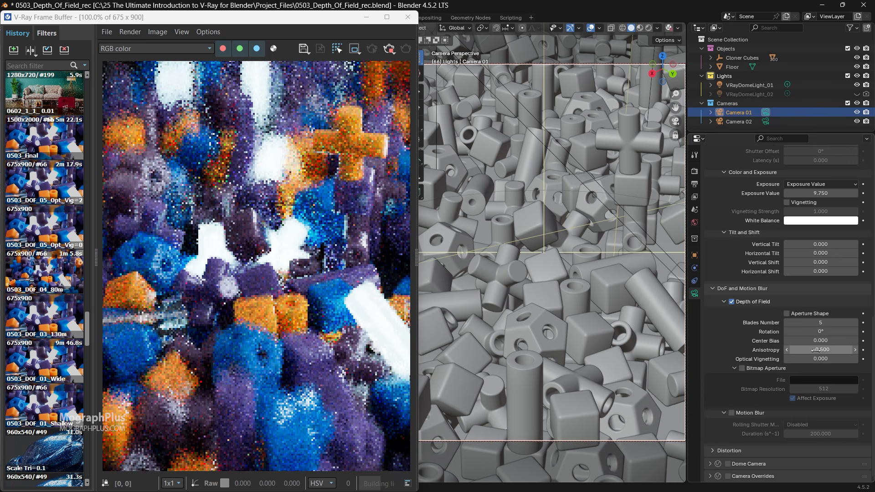
{"action": "left_click", "coordinate": [816, 350]}
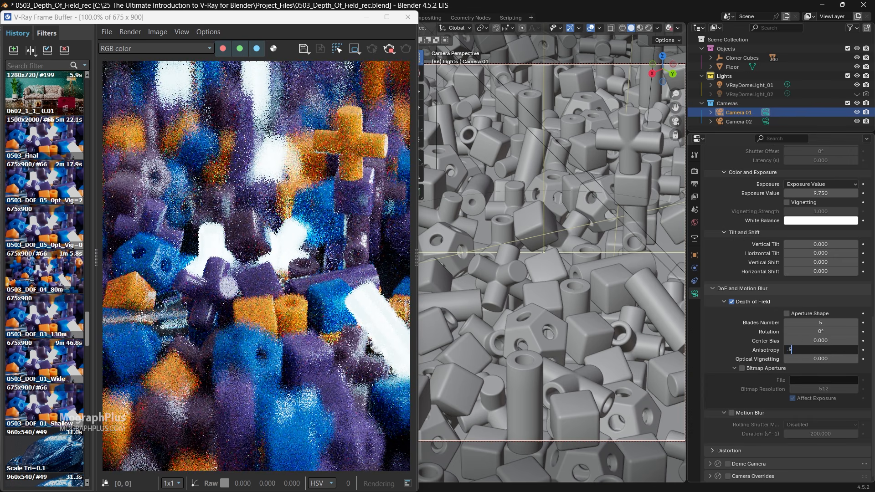
{"action": "type", "text": "0.5"}
{"action": "key", "text": "Return"}
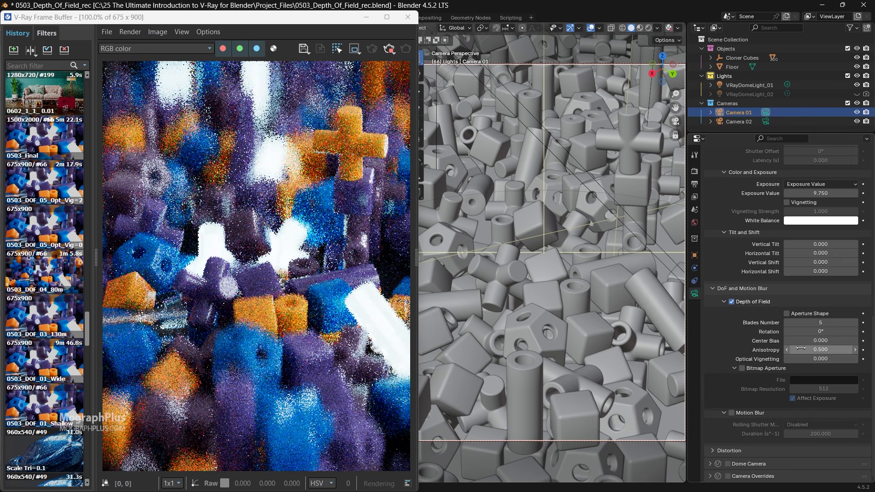
{"action": "left_click", "coordinate": [804, 351]}
{"action": "type", "text": "-.65"}
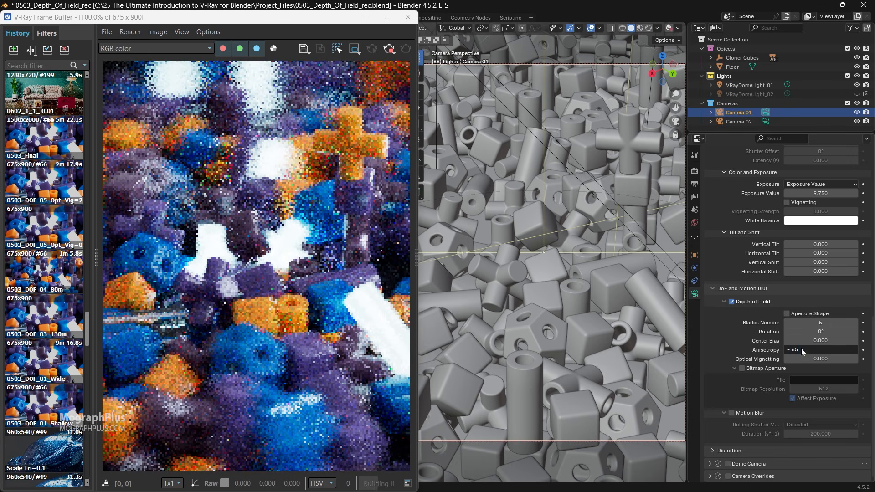
{"action": "key", "text": "Return"}
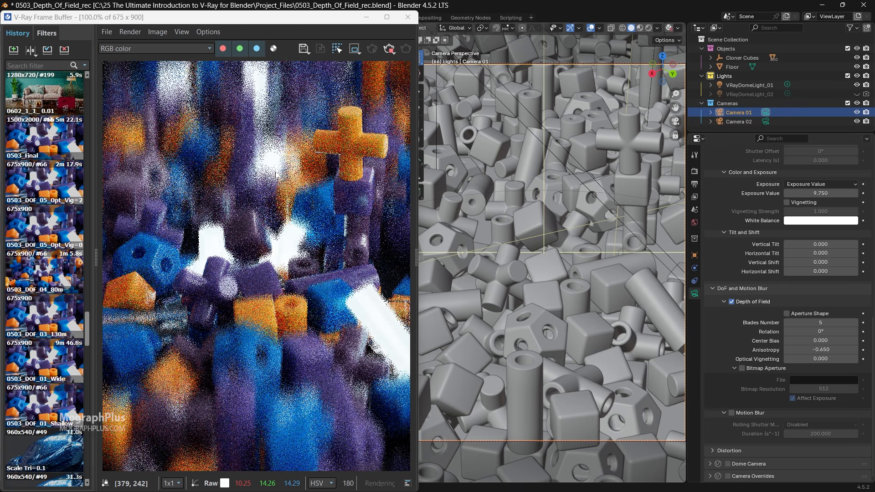
Compare Camera 01's Anisotropy at 0 and 0.65, finishing with it reset to 0.
{"action": "left_click", "coordinate": [821, 350]}
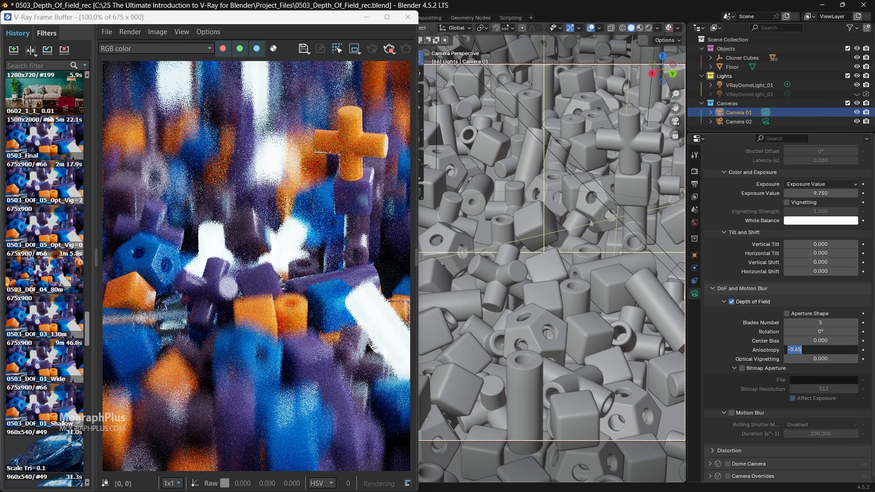
{"action": "type", "text": "0"}
{"action": "key", "text": "Return"}
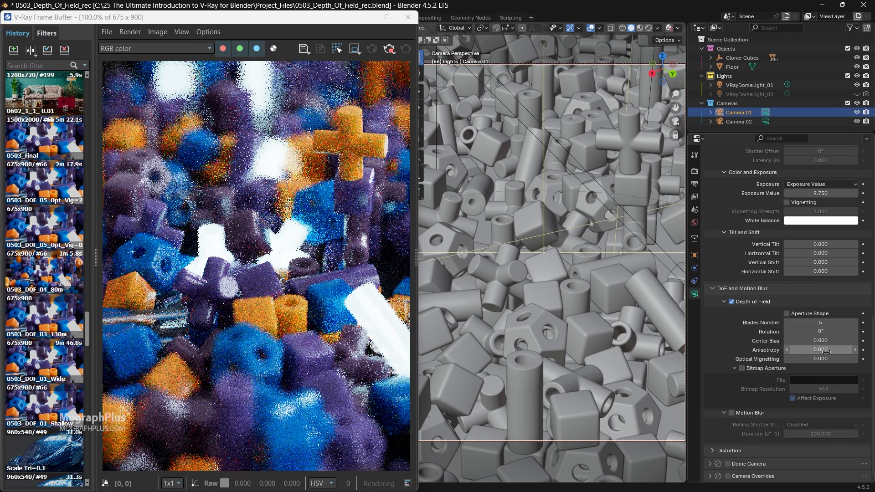
{"action": "left_click", "coordinate": [827, 350]}
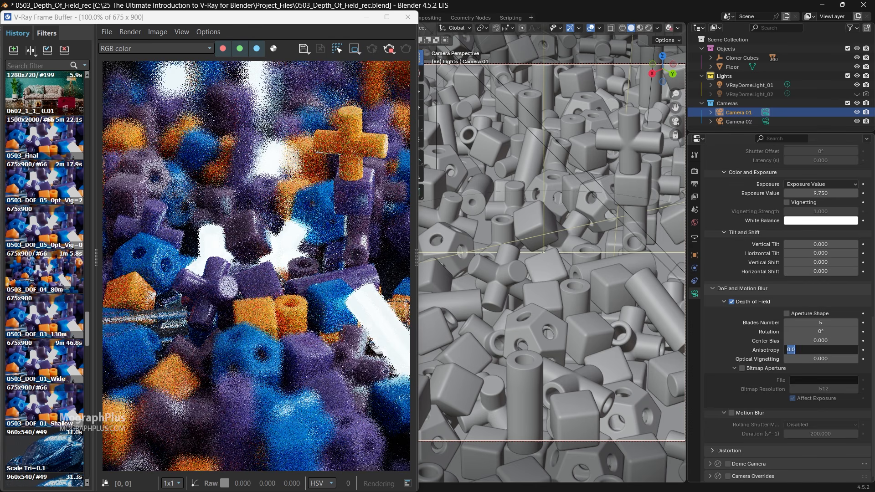
{"action": "type", "text": "0.65"}
{"action": "key", "text": "Return"}
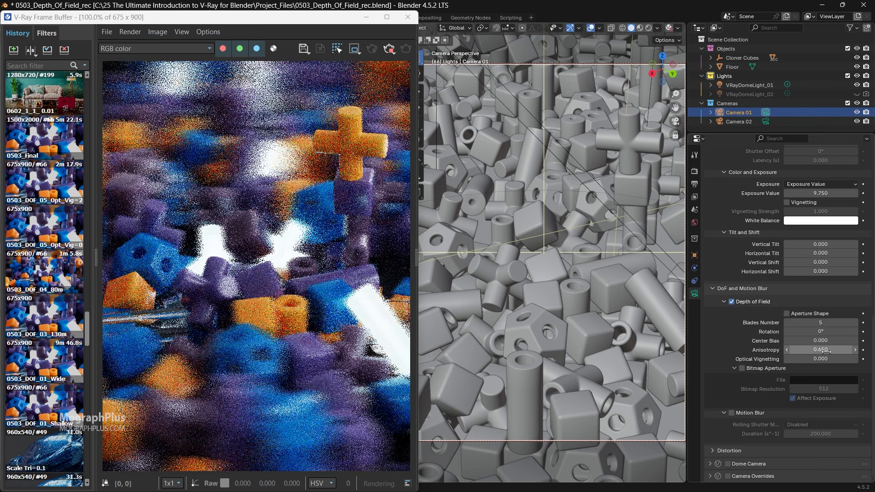
{"action": "left_click", "coordinate": [827, 351]}
{"action": "type", "text": "0"}
{"action": "key", "text": "Return"}
Test Optical Vignetting on Camera 01 at 1 and at 2.
{"action": "left_click", "coordinate": [815, 359]}
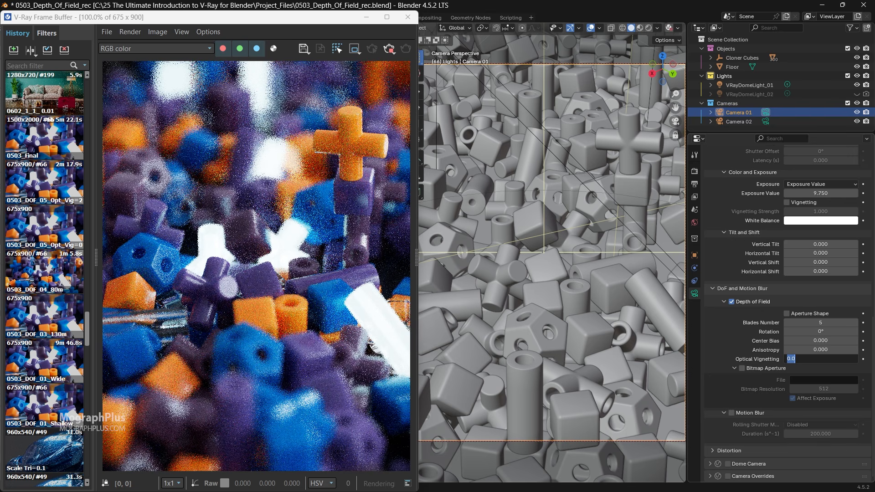
{"action": "type", "text": "1"}
{"action": "key", "text": "Return"}
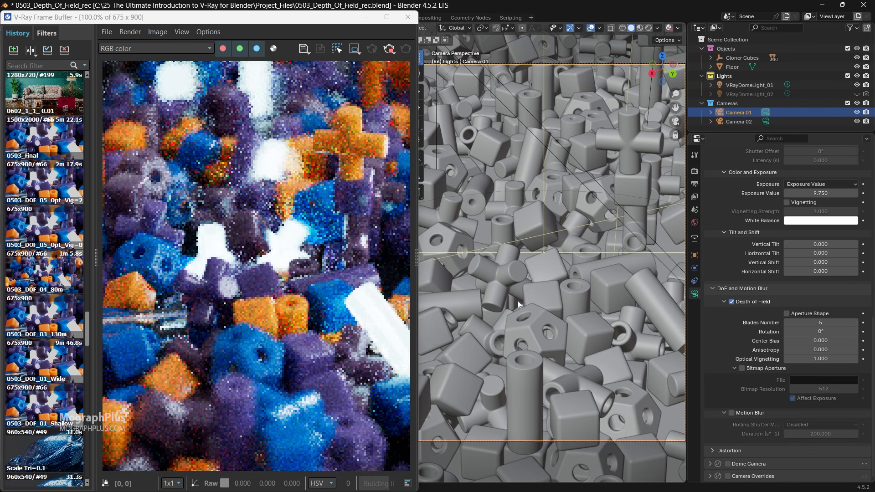
{"action": "left_click", "coordinate": [813, 360]}
{"action": "type", "text": "2"}
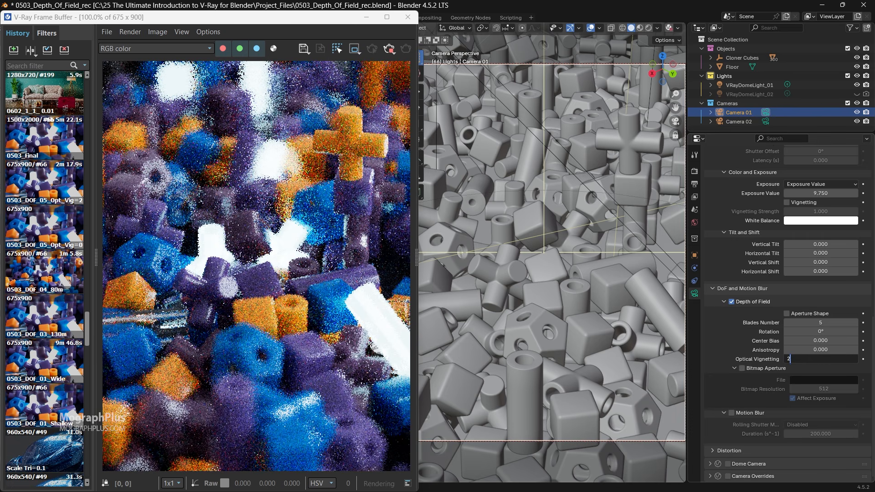
{"action": "key", "text": "Return"}
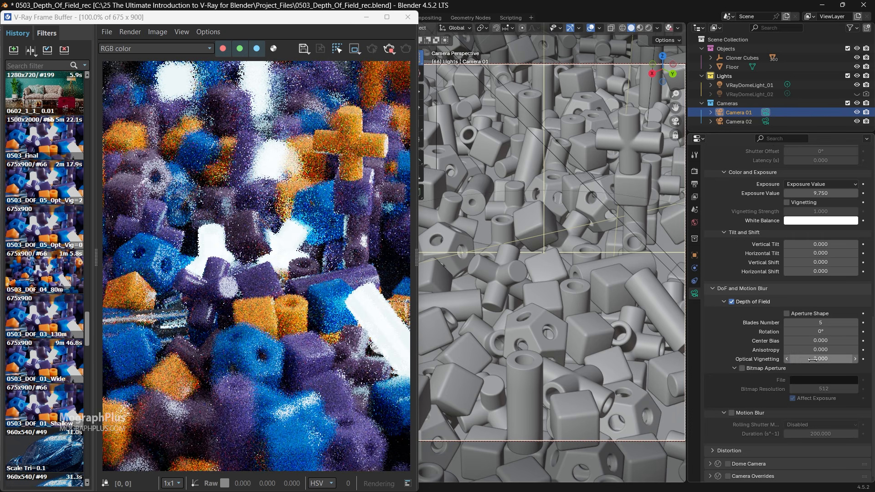
Increase Camera 01's Optical Vignetting to 2.5 and further to 3.
{"action": "left_click", "coordinate": [812, 359]}
{"action": "type", "text": "2"}
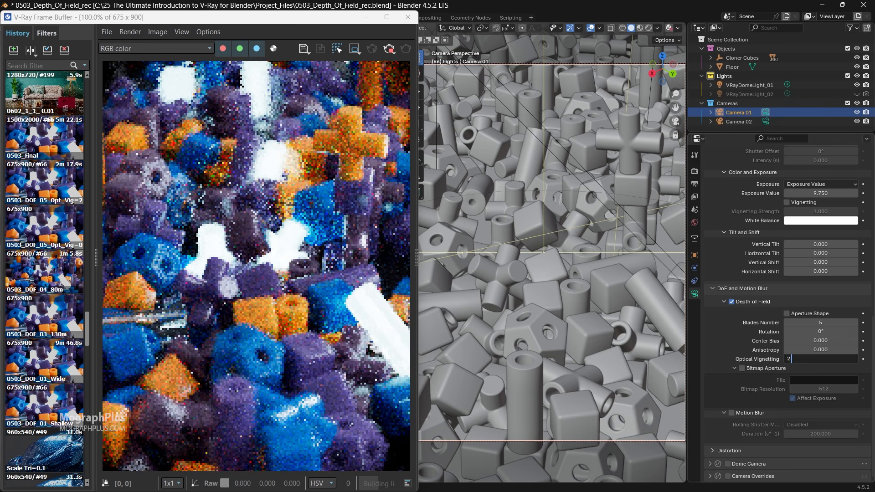
{"action": "type", "text": ".5"}
{"action": "key", "text": "Return"}
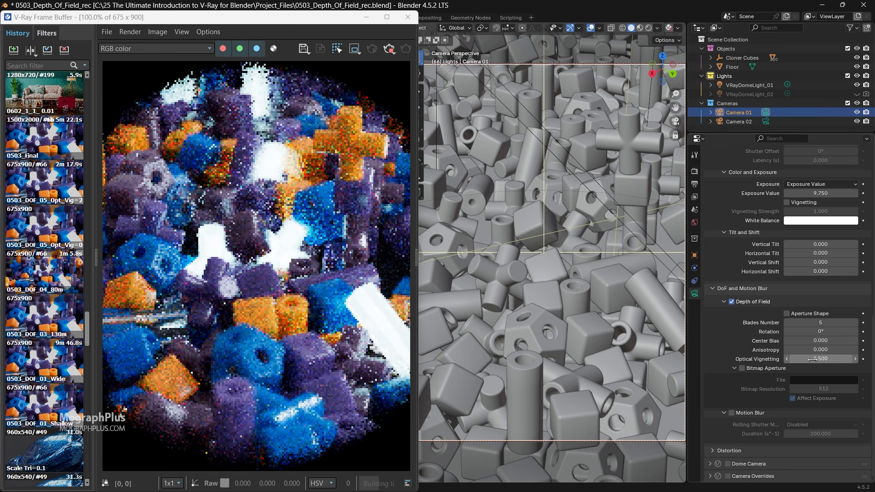
{"action": "left_click", "coordinate": [812, 360]}
{"action": "type", "text": "3"}
{"action": "key", "text": "Return"}
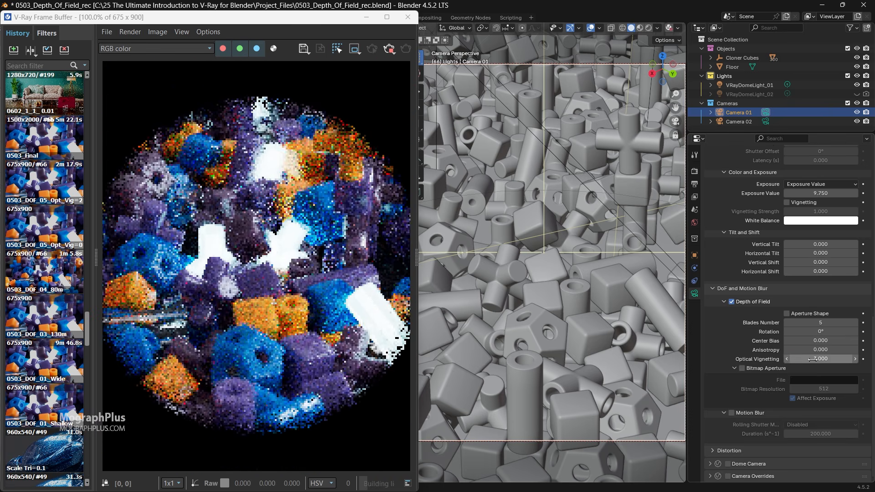
Set Camera 01's Optical Vignetting back to 2.
{"action": "left_click", "coordinate": [812, 359]}
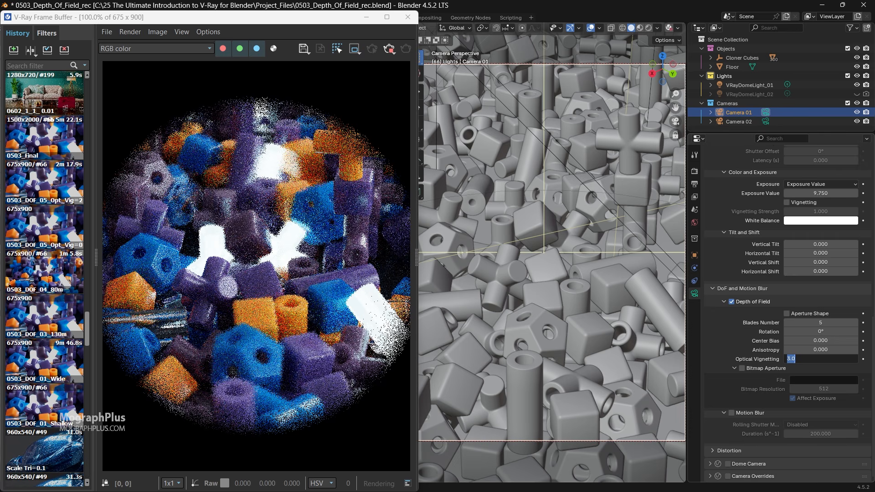
{"action": "type", "text": "2"}
{"action": "key", "text": "Return"}
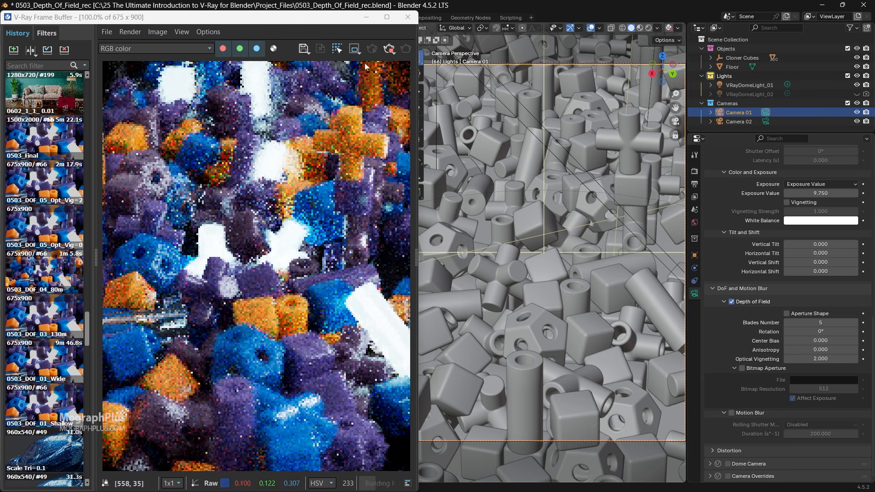
Stop the interactive render and clear all channel data from the V-Ray Frame Buffer.
{"action": "left_click", "coordinate": [388, 50]}
{"action": "left_click", "coordinate": [326, 48]}
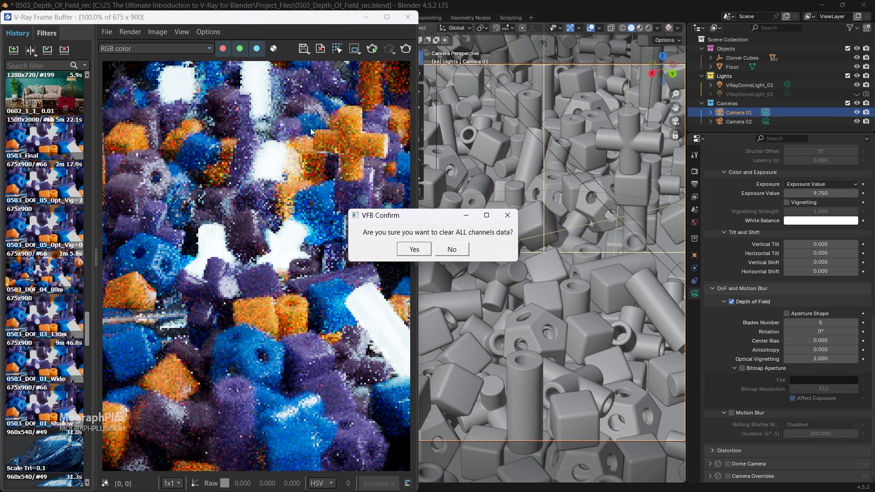
{"action": "left_click", "coordinate": [412, 250]}
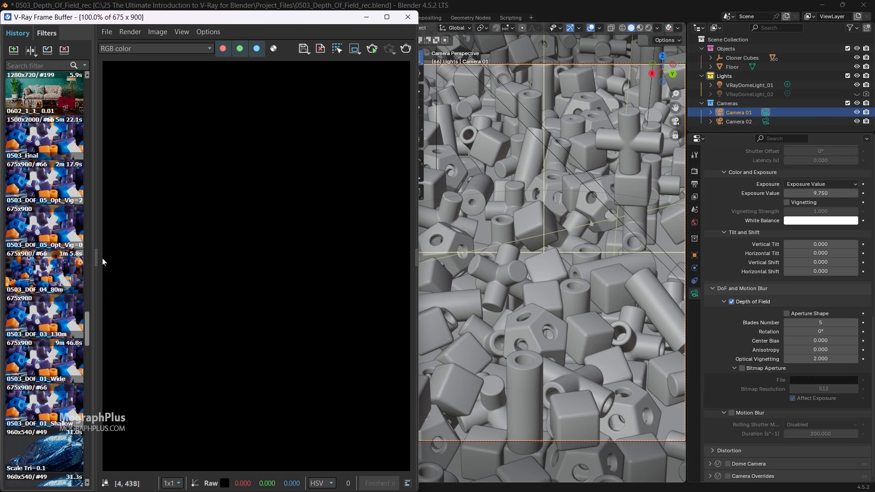
Compare the saved renders 0503_DOF_05_Opt_Vig=0 and 0503_DOF_05_Opt_Vig=2 by loading them alternately from the render history.
{"action": "double_click", "coordinate": [48, 220]}
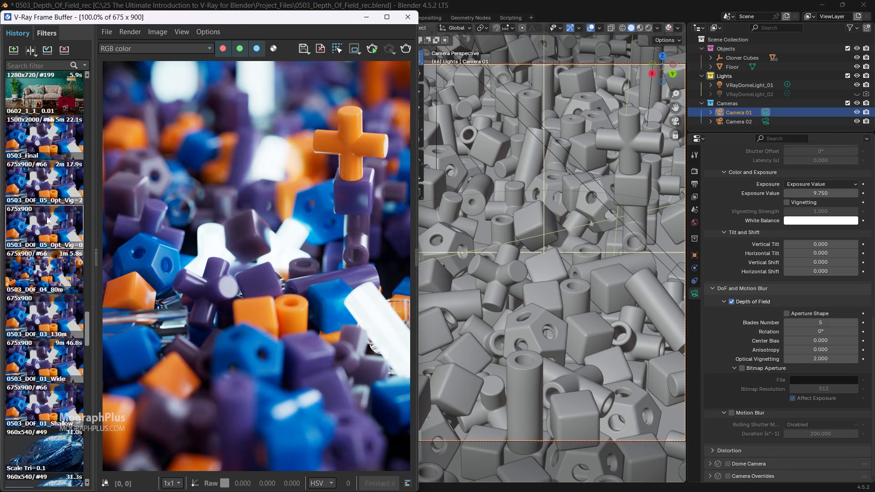
{"action": "left_click", "coordinate": [49, 181]}
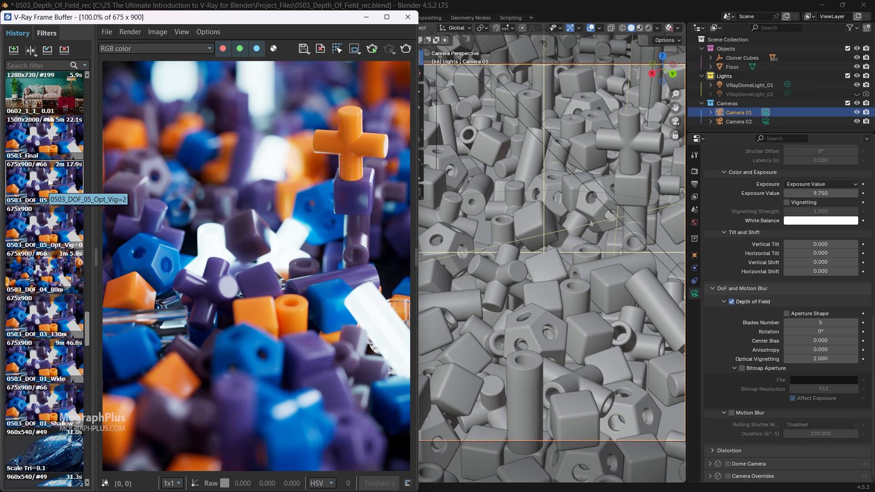
{"action": "double_click", "coordinate": [49, 181]}
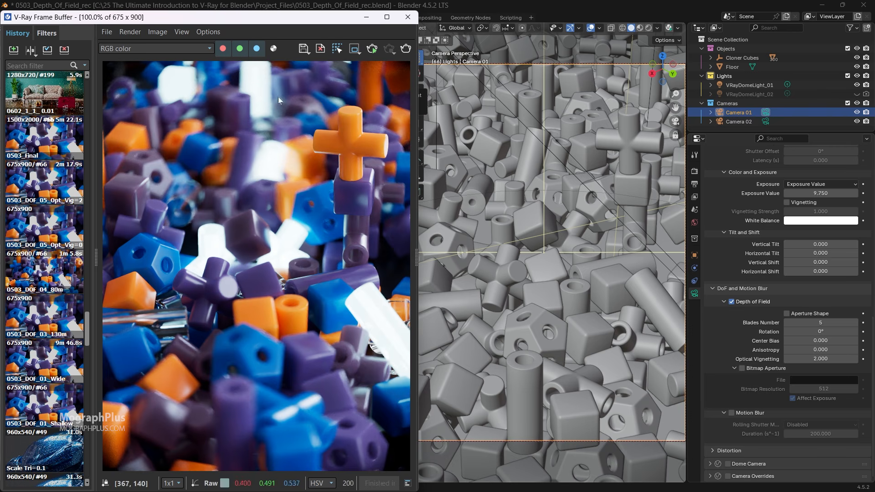
{"action": "left_click", "coordinate": [54, 228]}
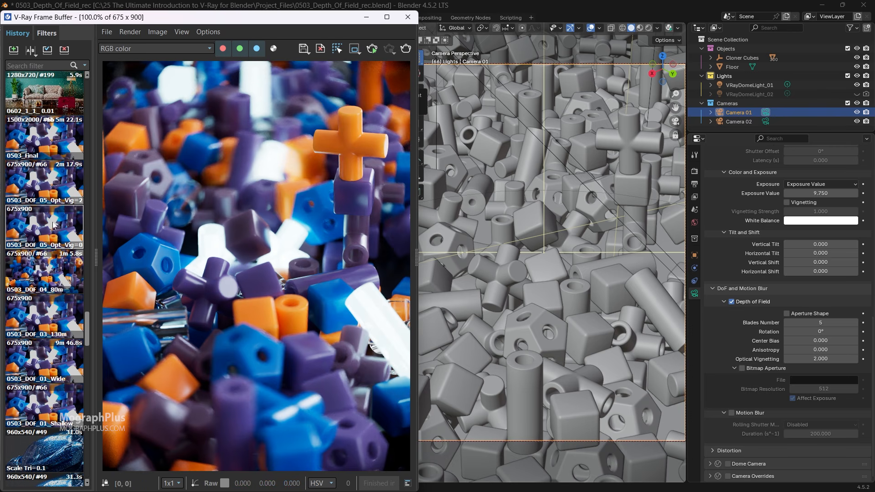
{"action": "double_click", "coordinate": [61, 187]}
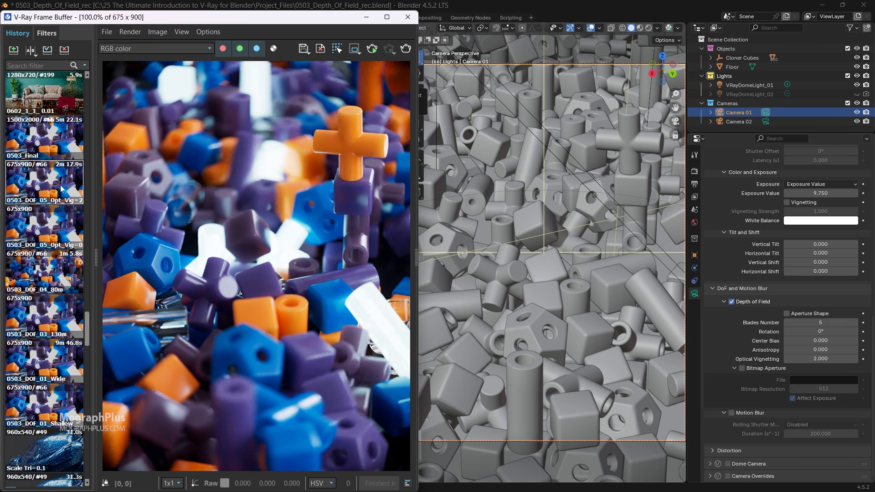
{"action": "double_click", "coordinate": [54, 227]}
{"action": "double_click", "coordinate": [54, 191]}
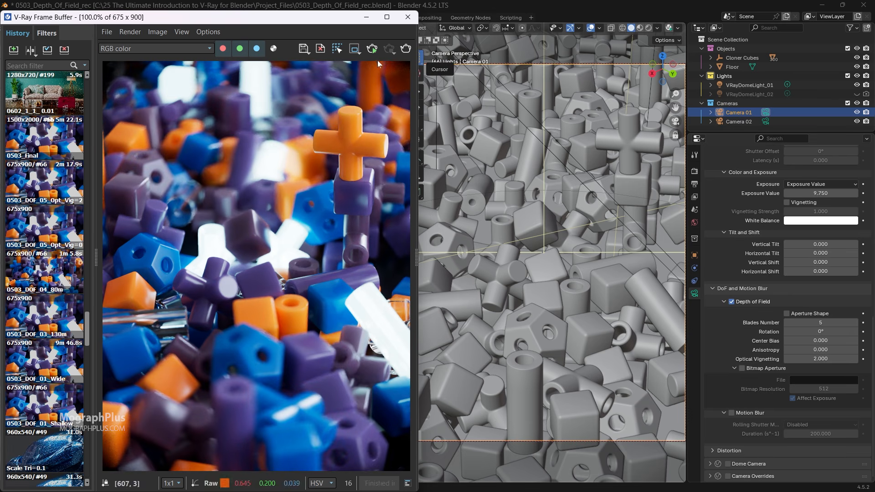
Set the output resolution to 1500 x 2000 px at 100% scale.
{"action": "scroll", "coordinate": [757, 283], "scroll_direction": "up", "scroll_amount": 6}
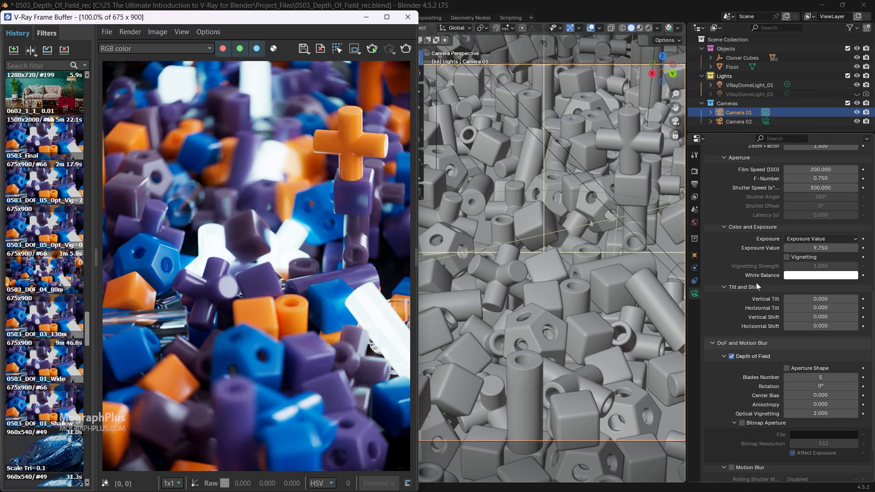
{"action": "left_click", "coordinate": [694, 179]}
{"action": "left_click", "coordinate": [695, 184]}
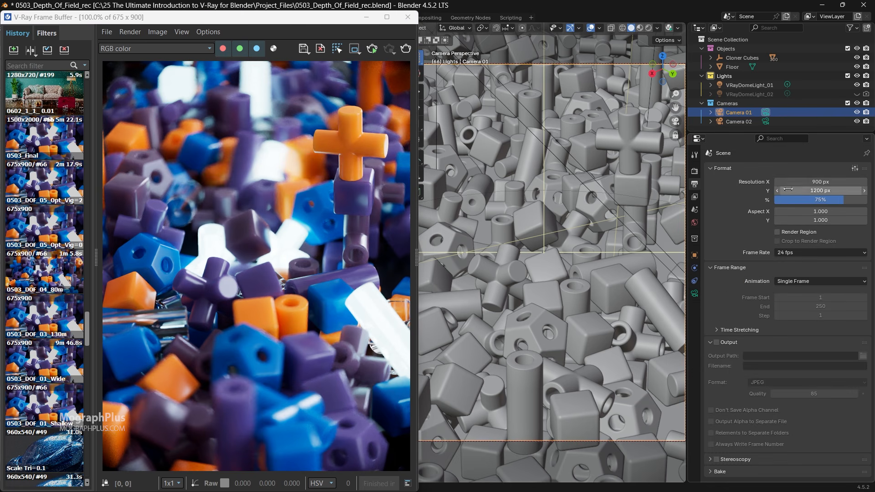
{"action": "left_click", "coordinate": [816, 182]}
{"action": "type", "text": "1500"}
{"action": "key", "text": "Tab"}
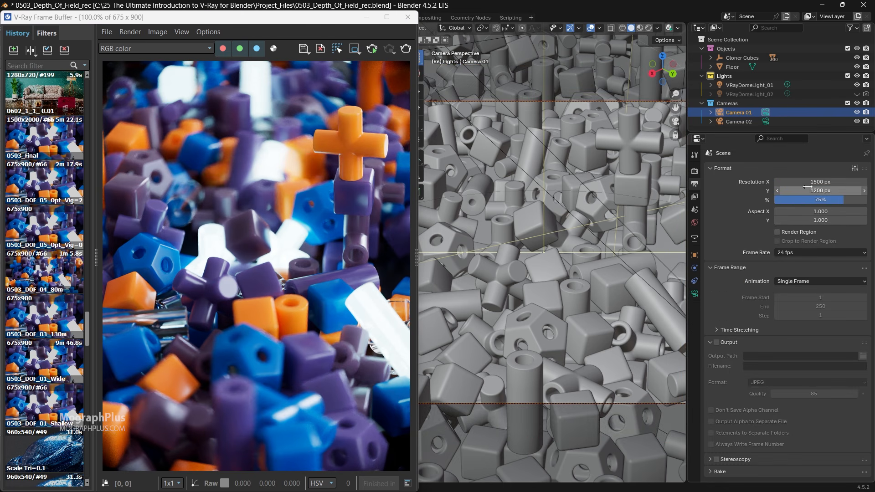
{"action": "type", "text": "2000"}
{"action": "key", "text": "Tab"}
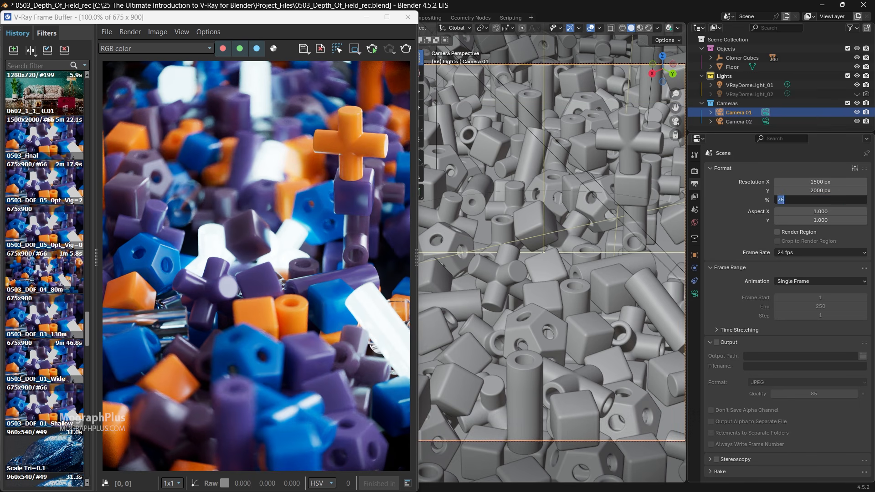
{"action": "type", "text": "100"}
{"action": "key", "text": "Return"}
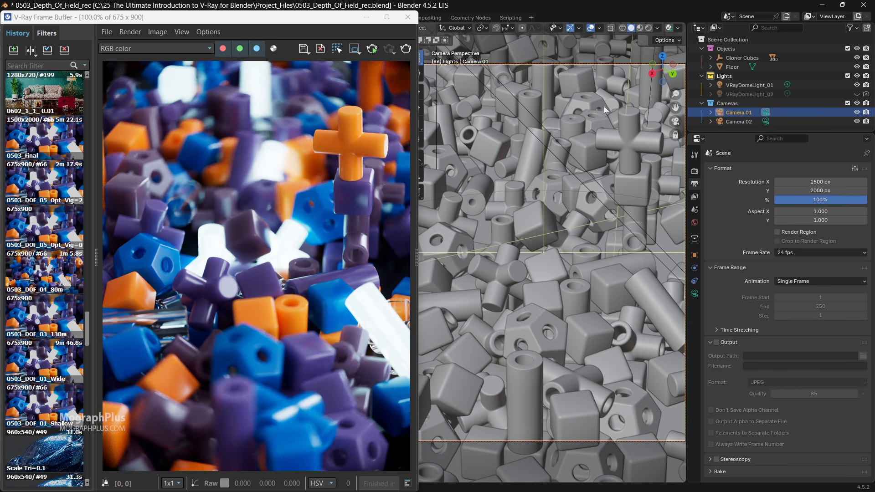
Review the viewport's V-Ray denoiser options, moving the frame buffer aside and back.
{"action": "left_click_drag", "start_coordinate": [305, 28], "coordinate": [306, 140]}
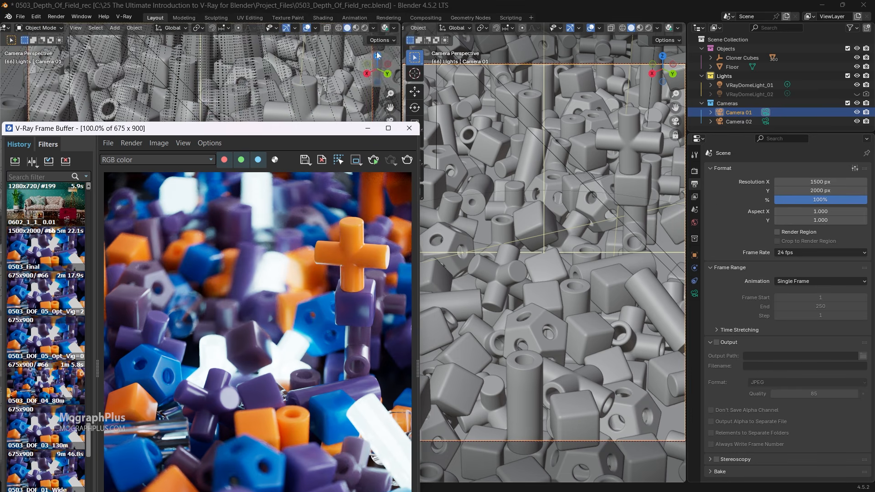
{"action": "left_click", "coordinate": [395, 30]}
{"action": "left_click", "coordinate": [412, 73]}
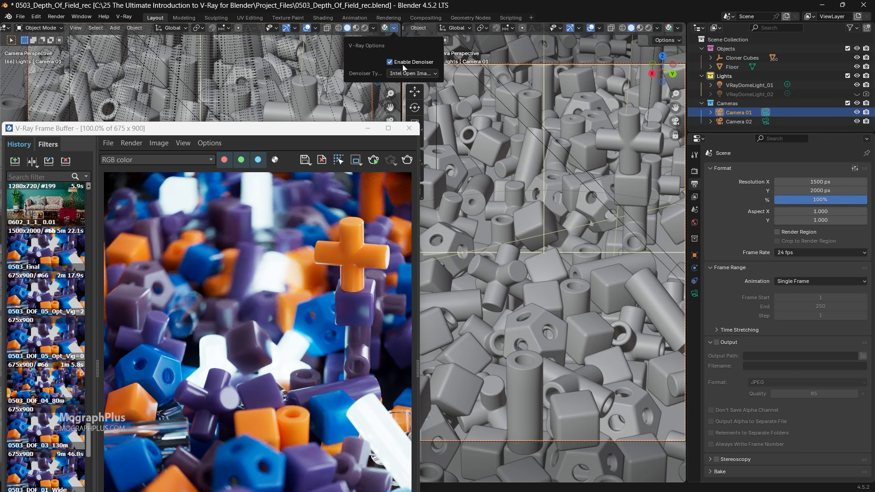
{"action": "left_click", "coordinate": [394, 30]}
{"action": "left_click_drag", "start_coordinate": [312, 122], "coordinate": [290, 14]}
Check the Noise Limit of the Progressive image sampler in the V-Ray render settings.
{"action": "left_click", "coordinate": [696, 172]}
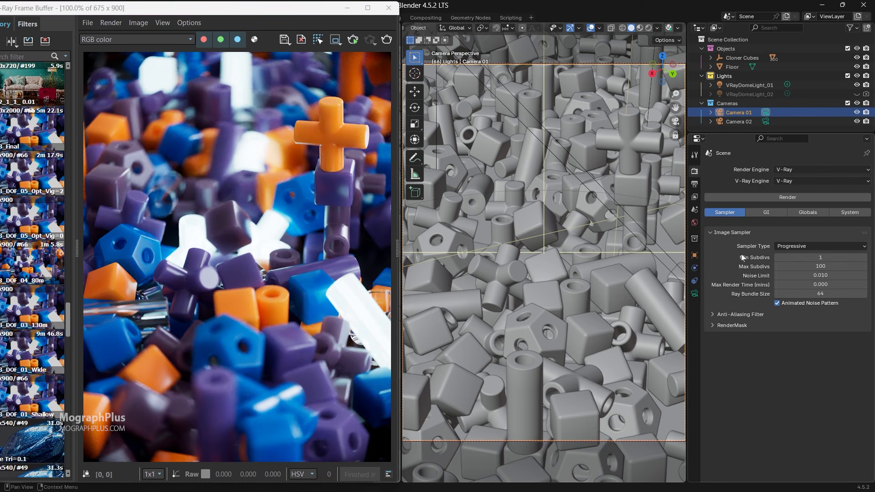
{"action": "double_click", "coordinate": [803, 275]}
{"action": "left_click", "coordinate": [731, 278]}
Load the 0503_Final render from the history and maximize the frame buffer window.
{"action": "left_click_drag", "start_coordinate": [301, 8], "coordinate": [338, 15]}
{"action": "double_click", "coordinate": [69, 134]}
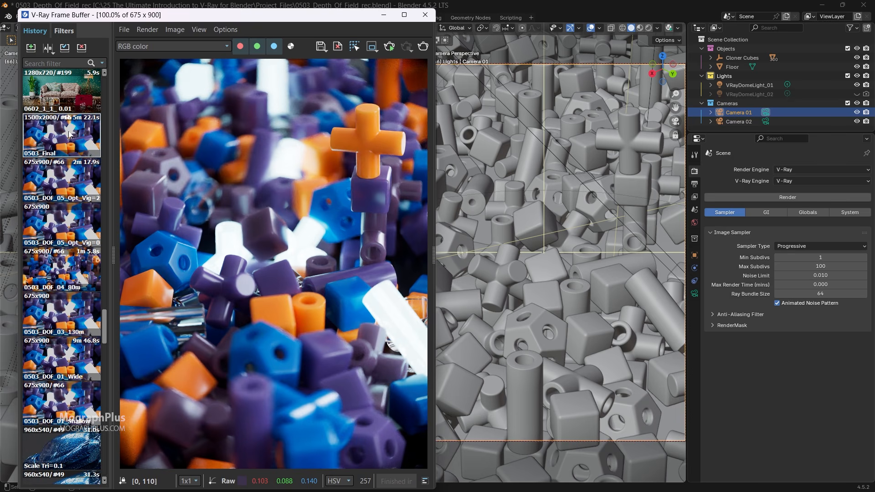
{"action": "left_click", "coordinate": [365, 14]}
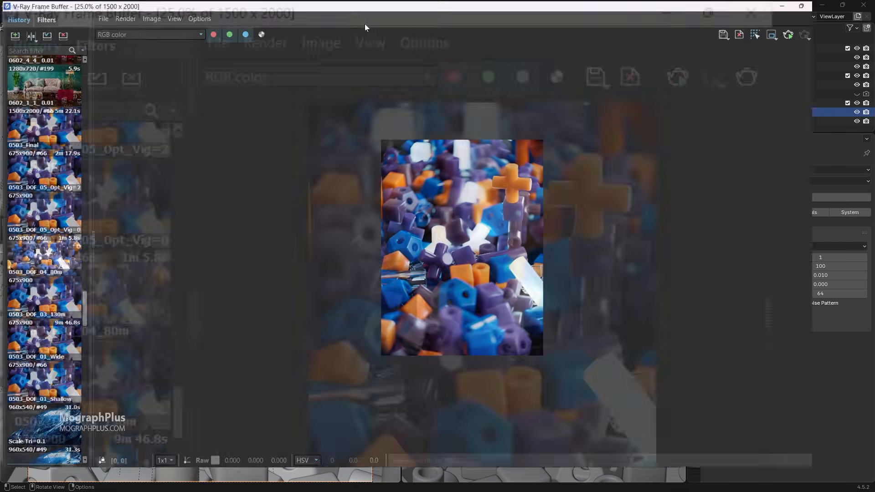
Examine the depth of field and bokeh in the 0503_Final render, from full frame to close-up.
{"action": "double_click", "coordinate": [491, 184]}
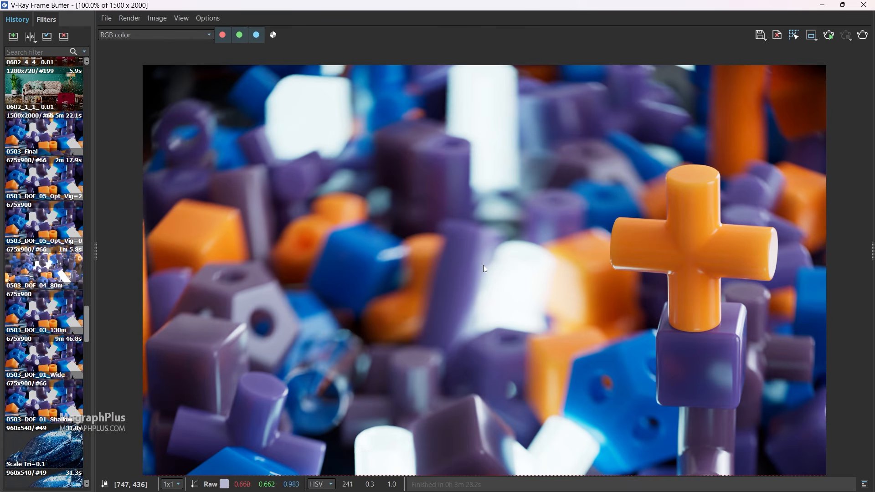
{"action": "scroll", "coordinate": [483, 274], "scroll_direction": "down", "scroll_amount": 3}
{"action": "scroll", "coordinate": [490, 292], "scroll_direction": "down", "scroll_amount": 3}
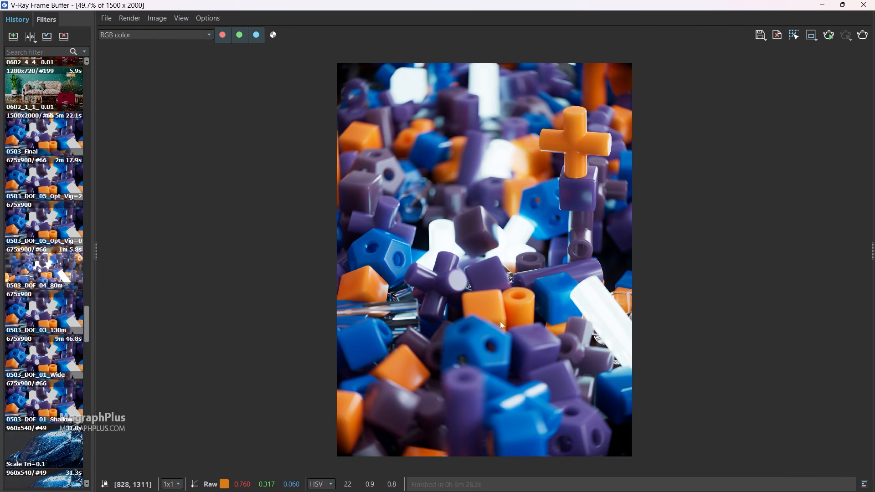
{"action": "scroll", "coordinate": [499, 322], "scroll_direction": "up", "scroll_amount": 1}
{"action": "scroll", "coordinate": [499, 329], "scroll_direction": "down", "scroll_amount": 1}
{"action": "scroll", "coordinate": [504, 220], "scroll_direction": "up", "scroll_amount": 4}
{"action": "middle_click_drag", "start_coordinate": [497, 173], "coordinate": [466, 159]}
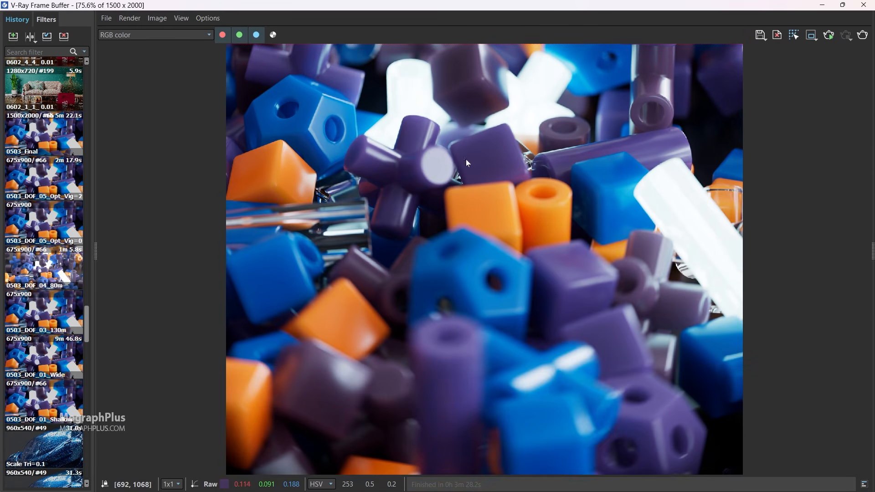